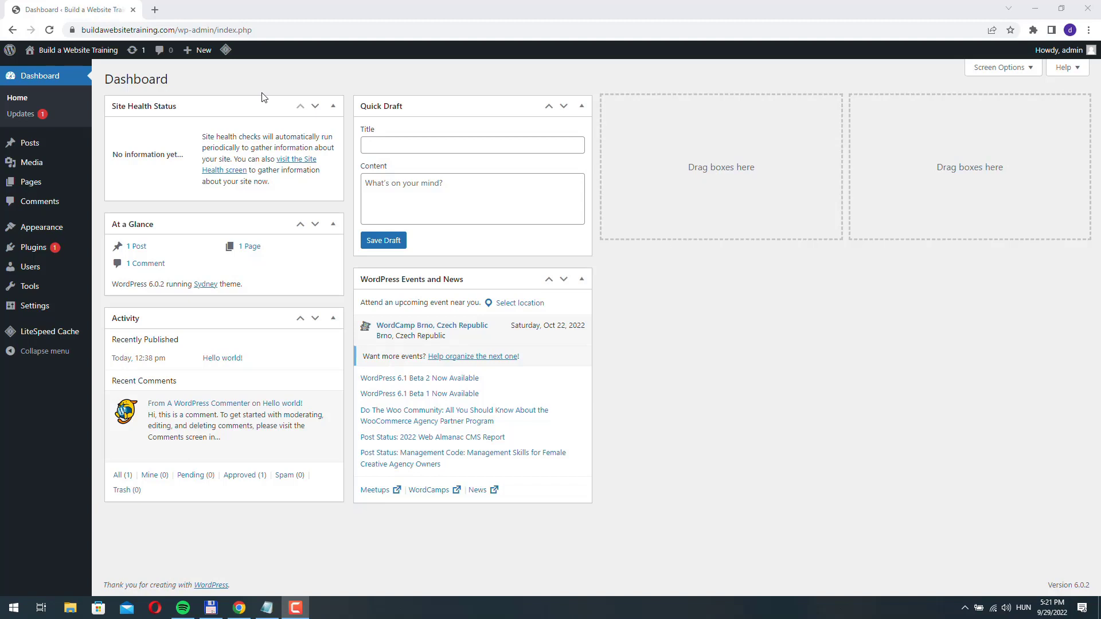
Open the site's public front page in a separate browser tab and view it.
right_click(55, 52)
left_click(94, 61)
left_click(190, 10)
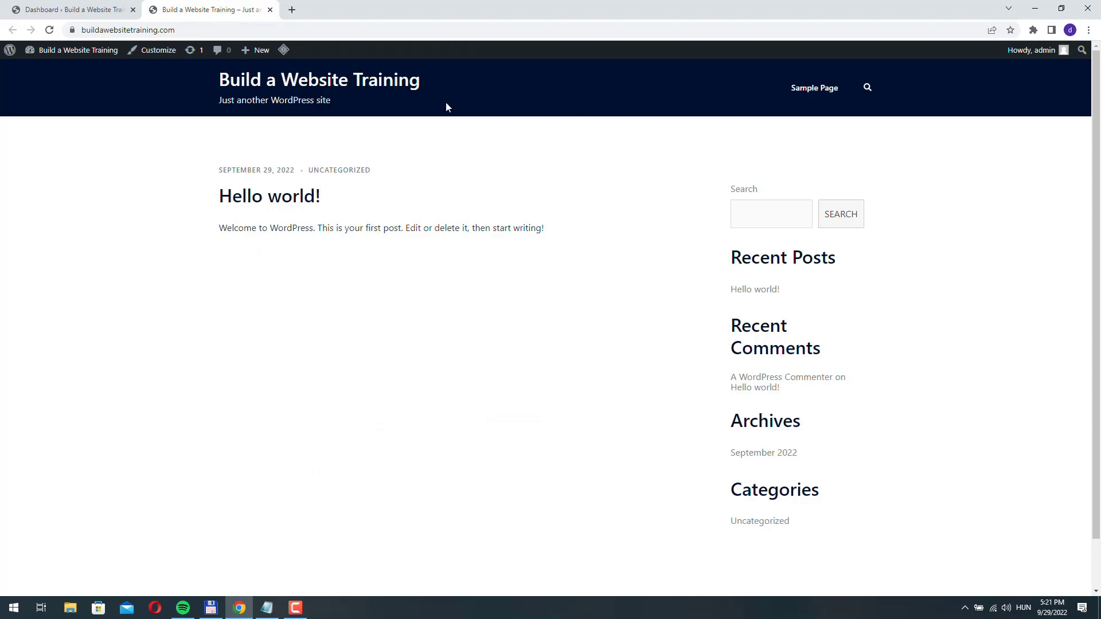
Open the list of installed themes in the dashboard and compare the active Sydney theme with the live site.
left_click(81, 10)
mouse_move(25, 235)
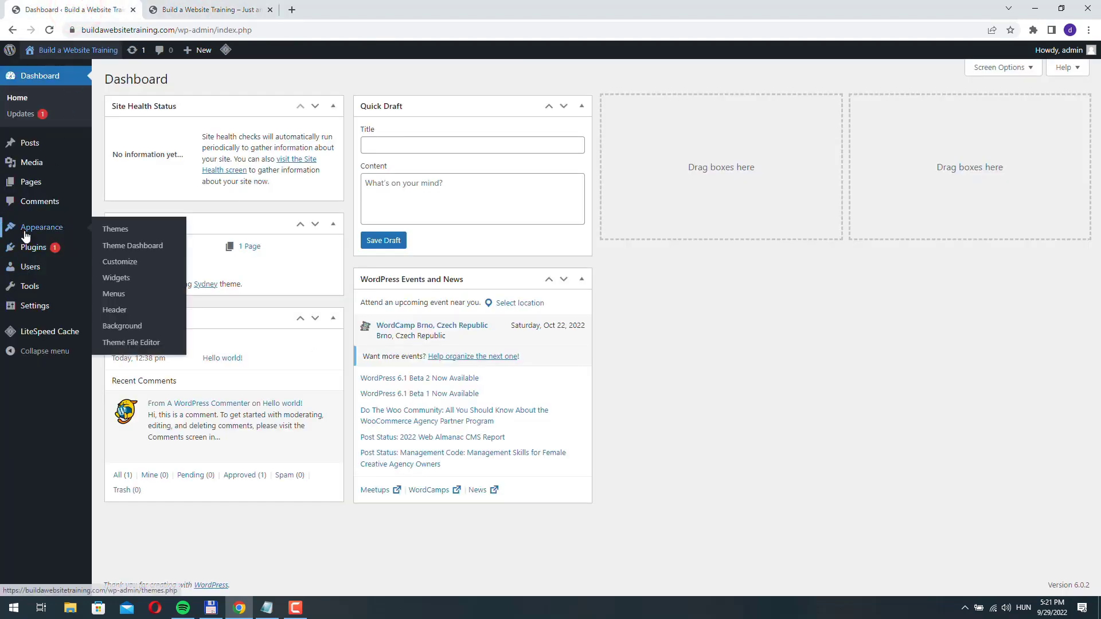
left_click(111, 233)
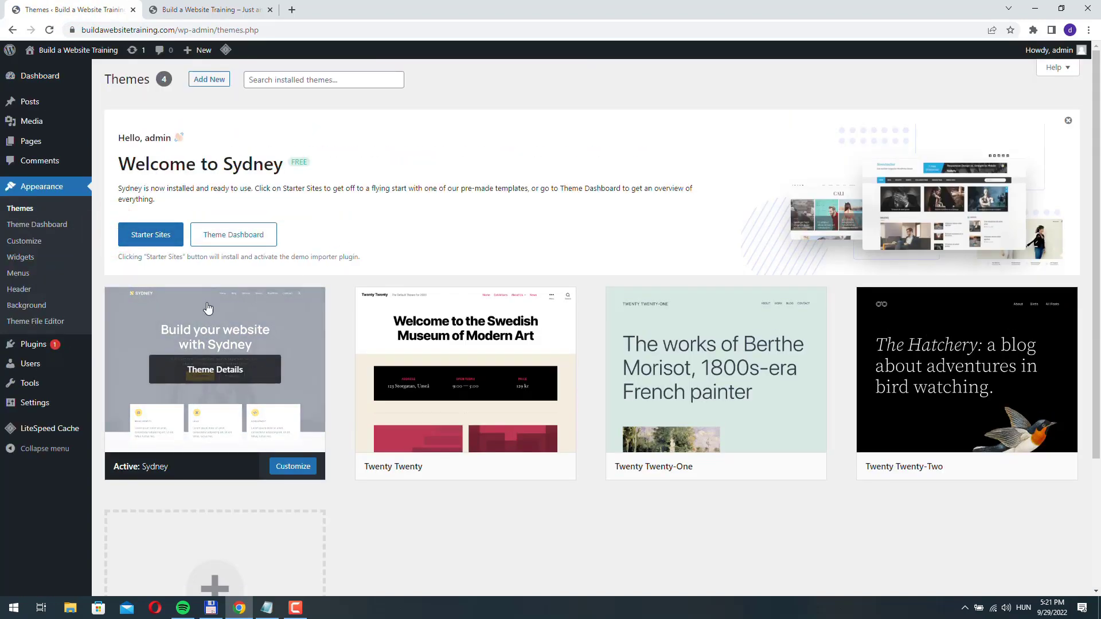
left_click(204, 9)
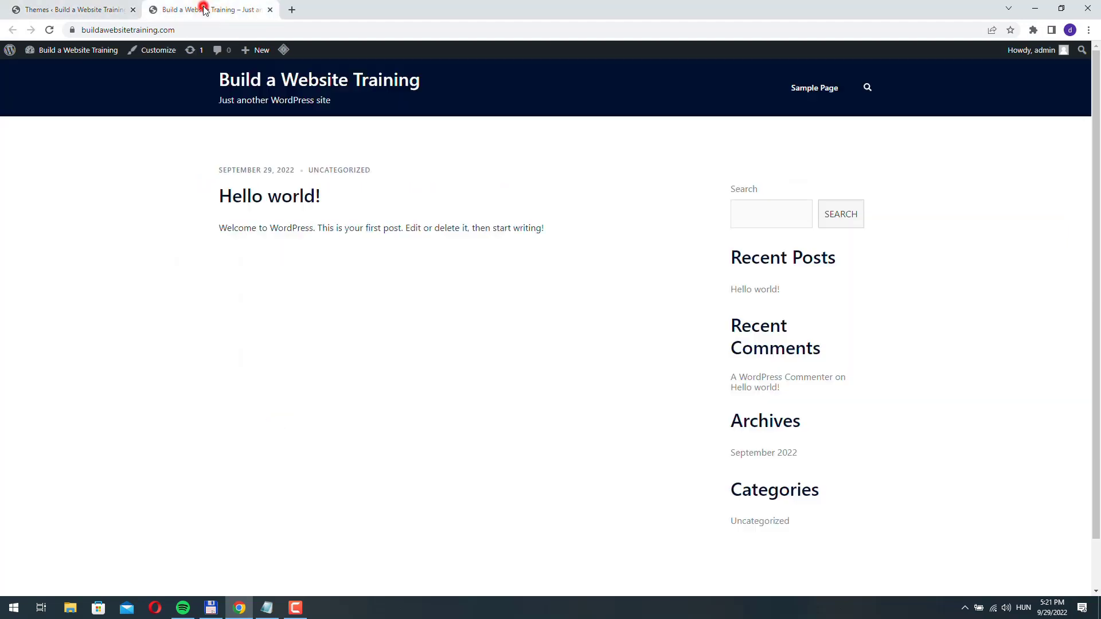
left_click(79, 12)
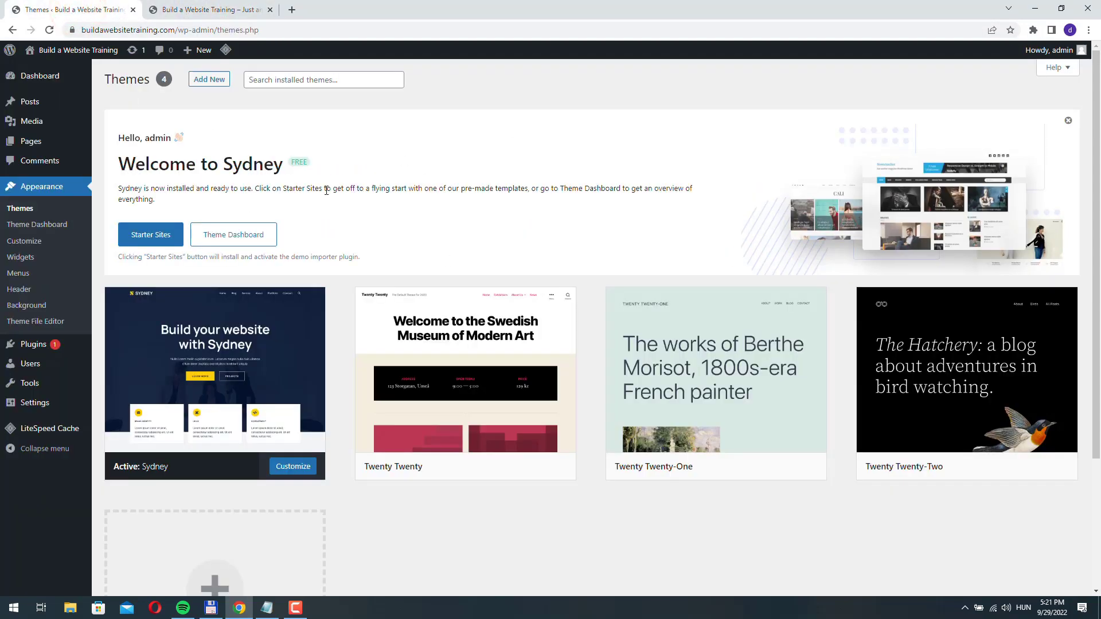
Activate the Twenty Twenty theme and reload the live site to view its new design.
mouse_move(488, 367)
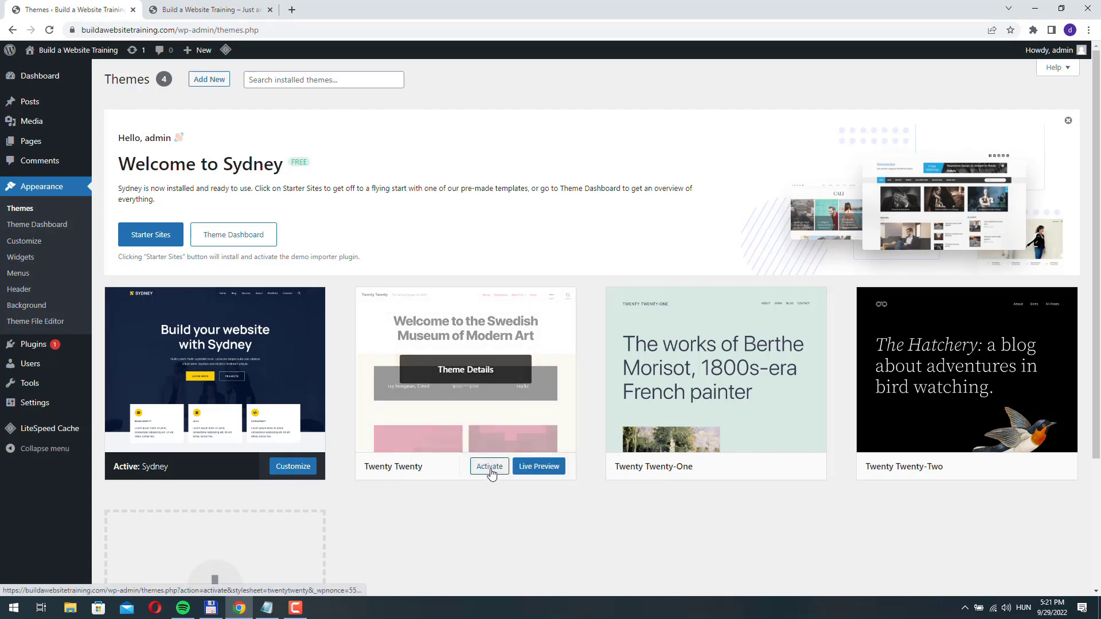
left_click(491, 466)
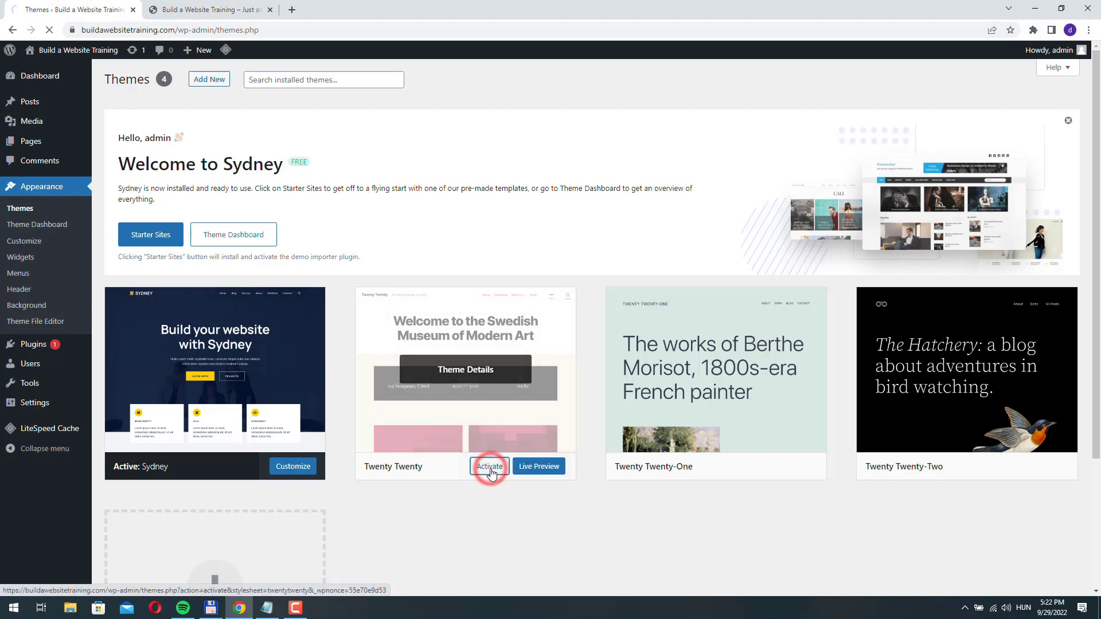
left_click(198, 10)
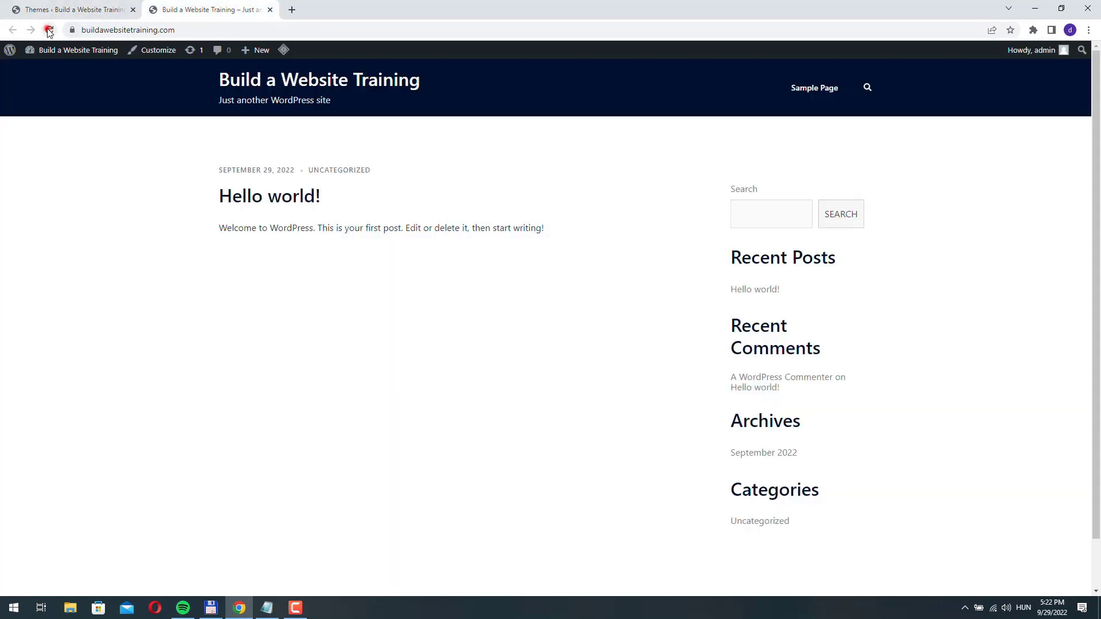
left_click(48, 29)
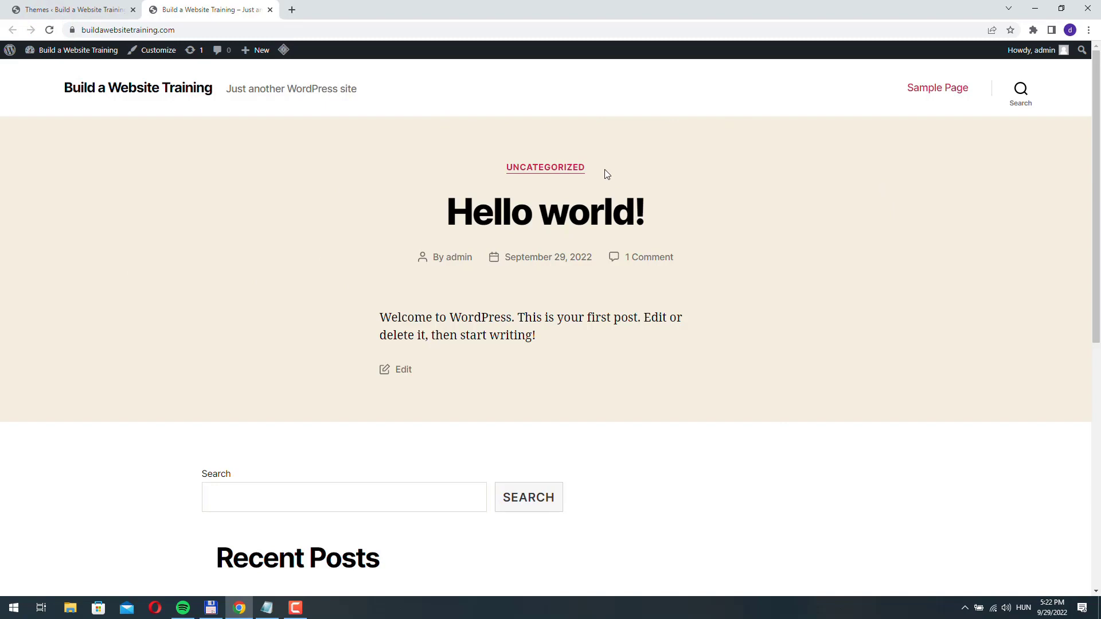
Open the page for adding new themes and browse the latest and popular listings.
left_click(89, 10)
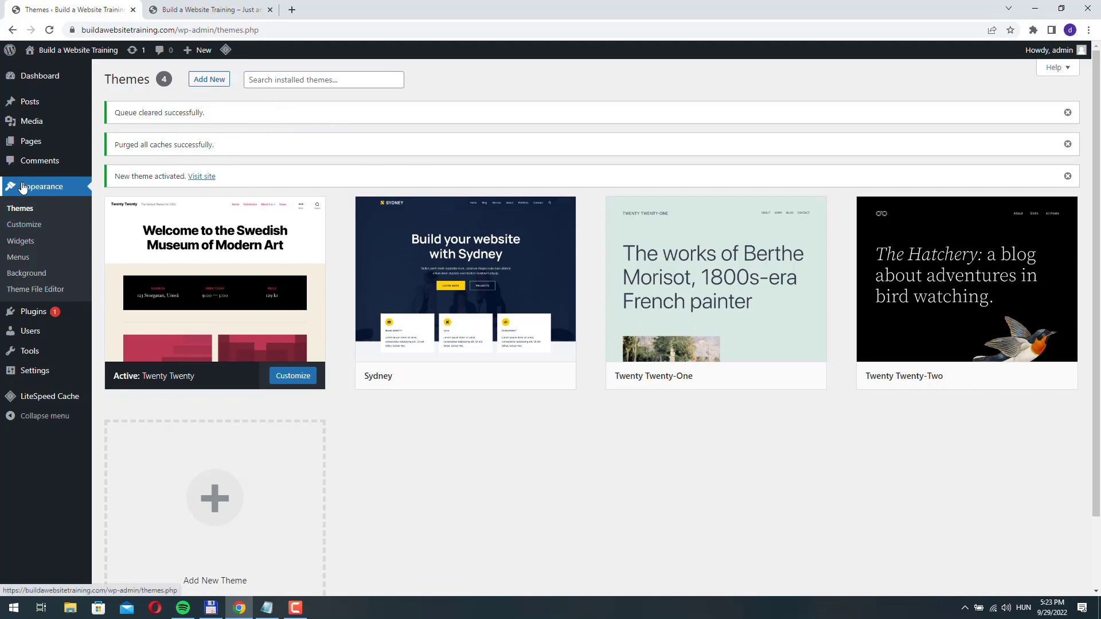
left_click(218, 79)
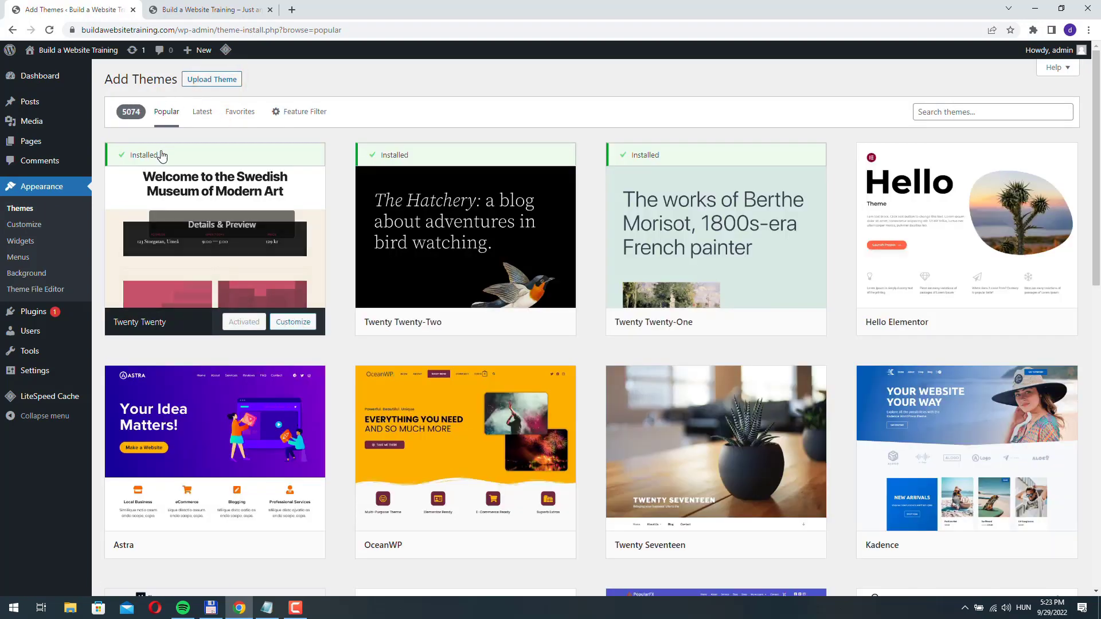
left_click(203, 112)
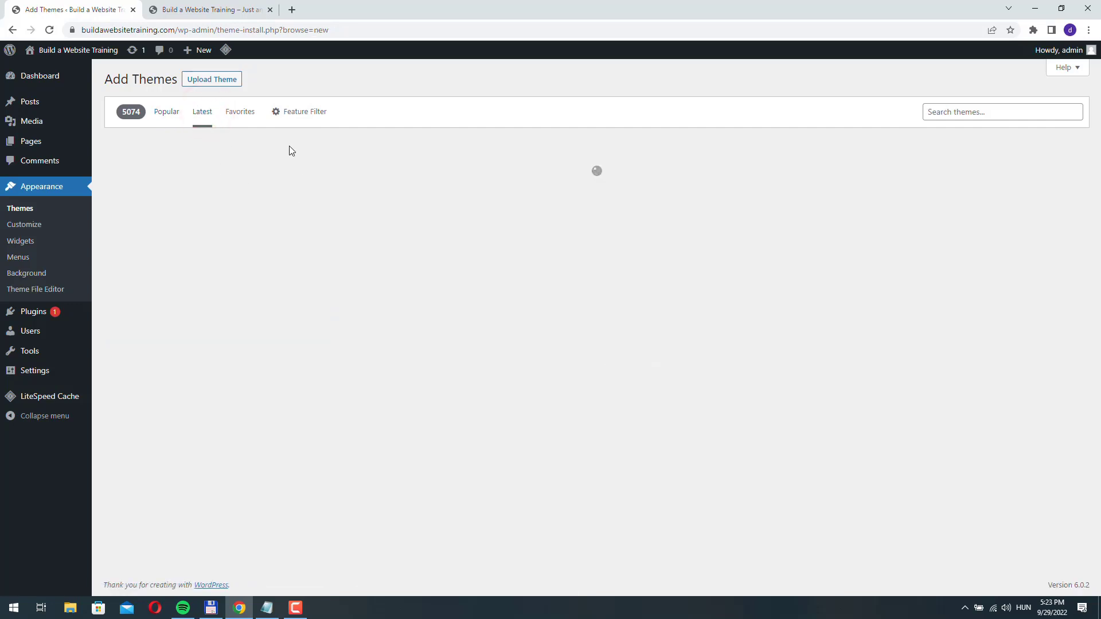
left_click(176, 119)
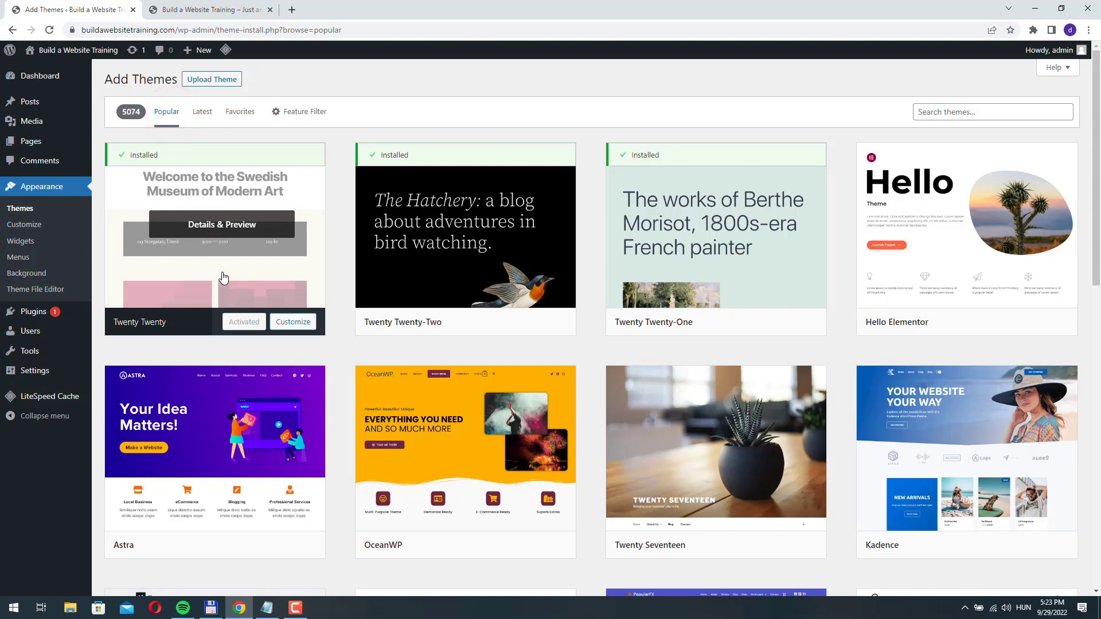
Open wordpress.org in a new browser tab and go to its Themes directory.
left_click(292, 10)
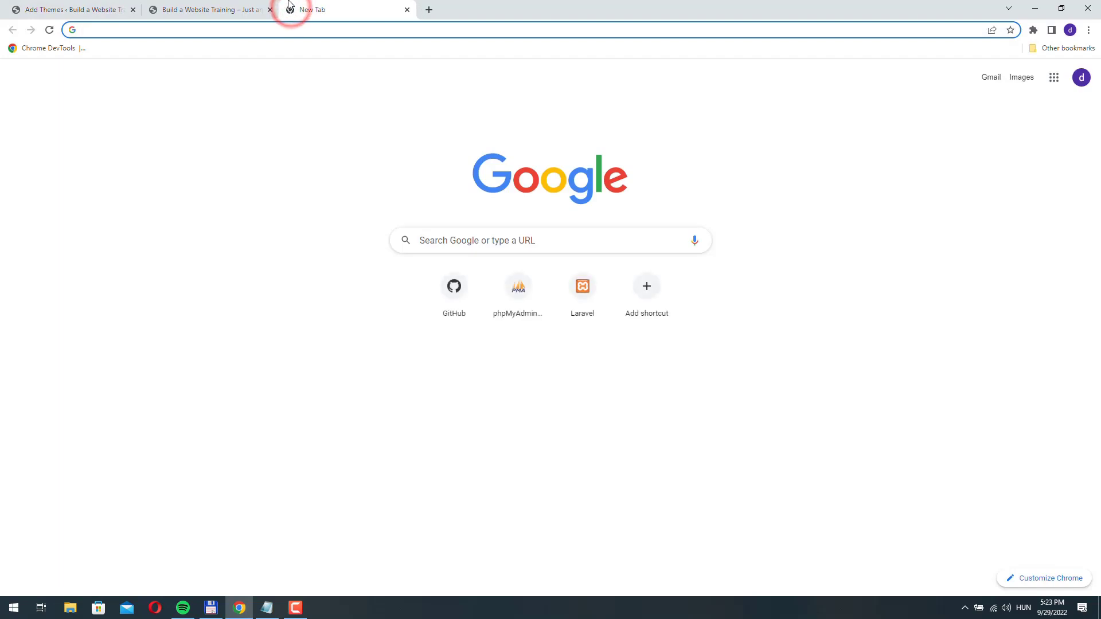
type("wordpress.org")
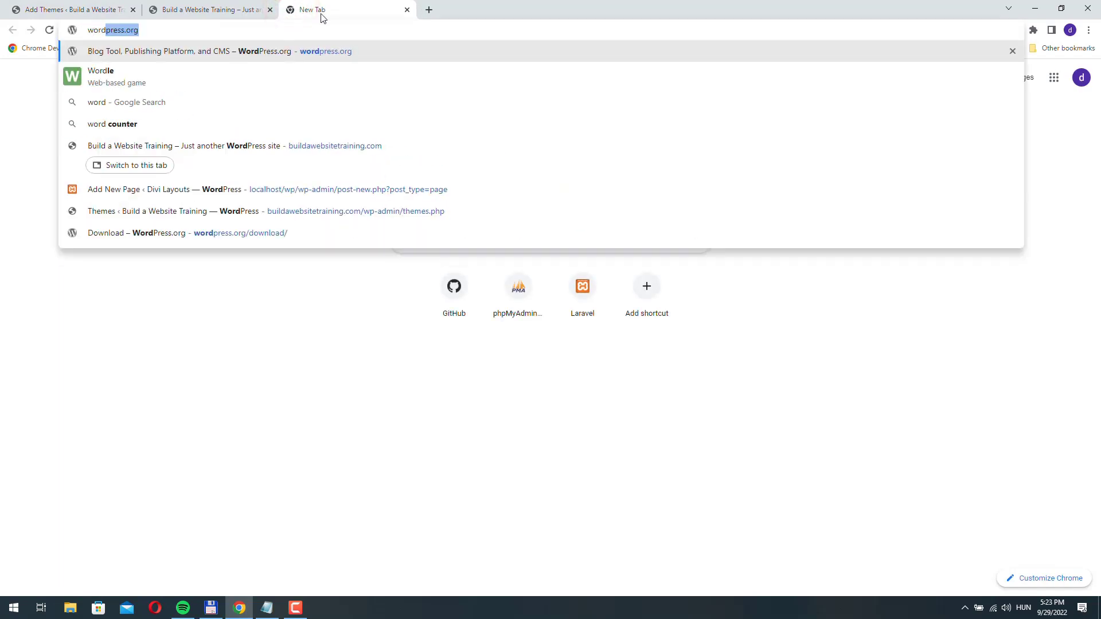
key("Return")
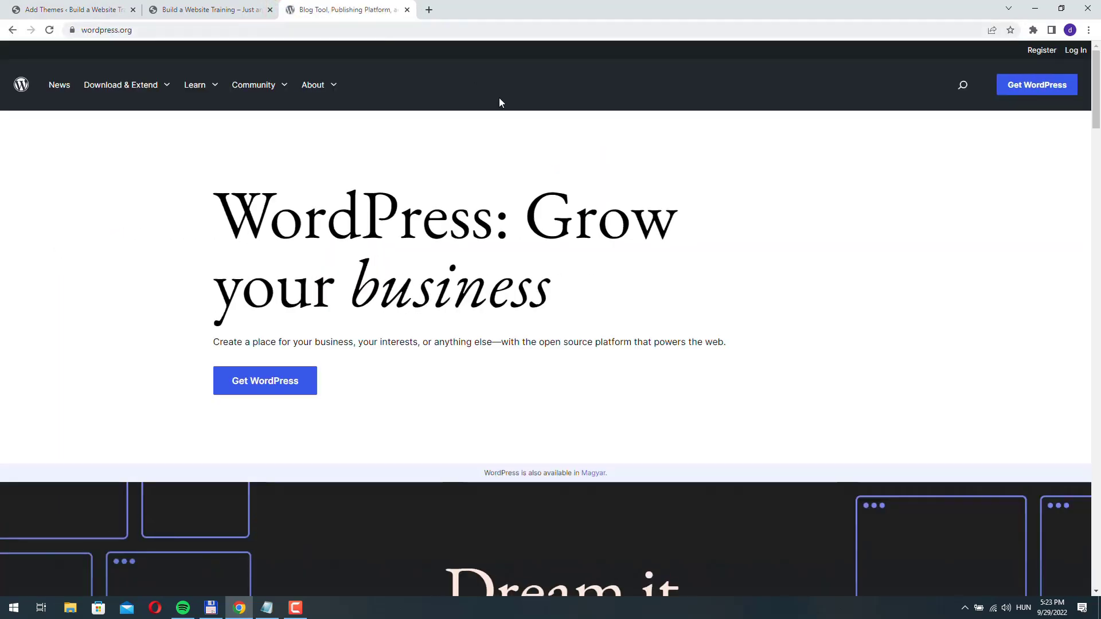
mouse_move(115, 98)
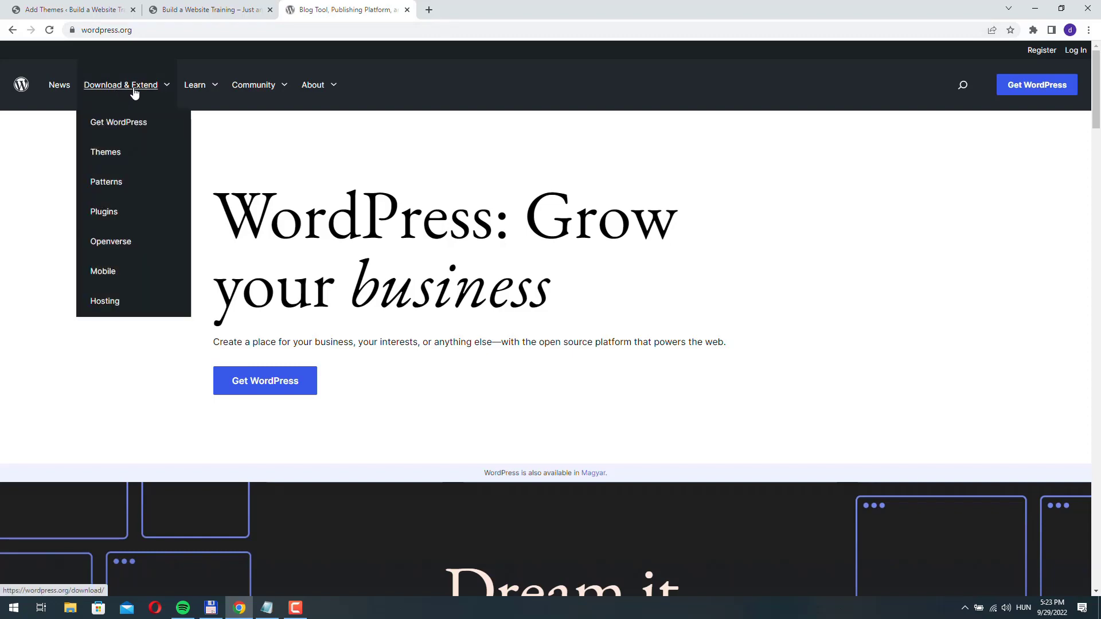
left_click(111, 153)
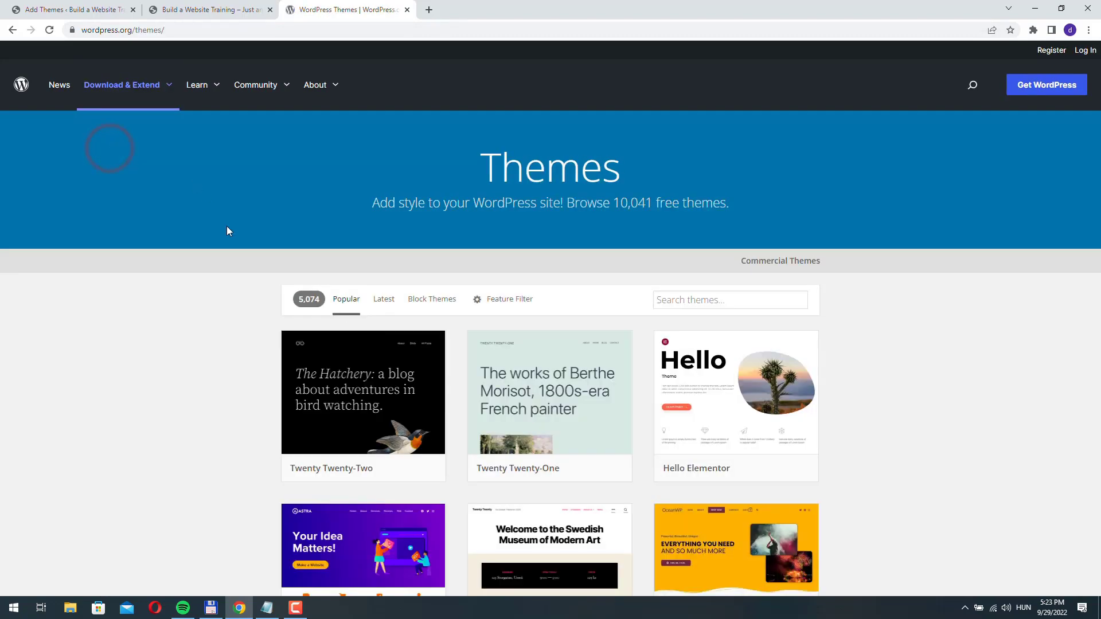
Compare the wordpress.org directory with the dashboard's theme browser, viewing the latest, favorite and popular listings.
key("ctrl+Tab")
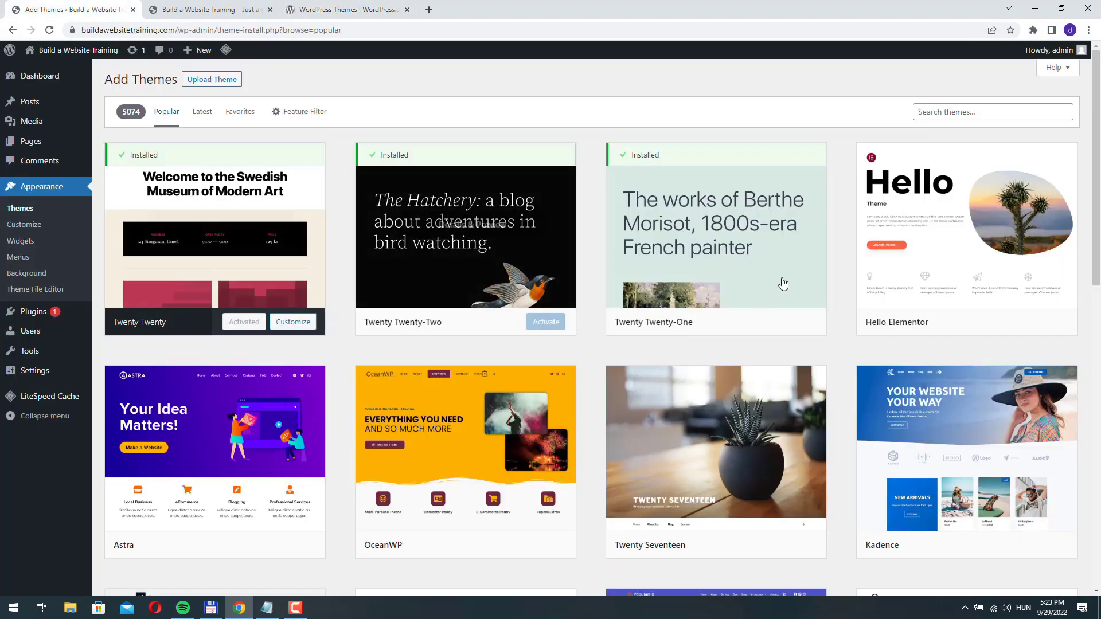
left_click(339, 11)
key("ctrl+Tab")
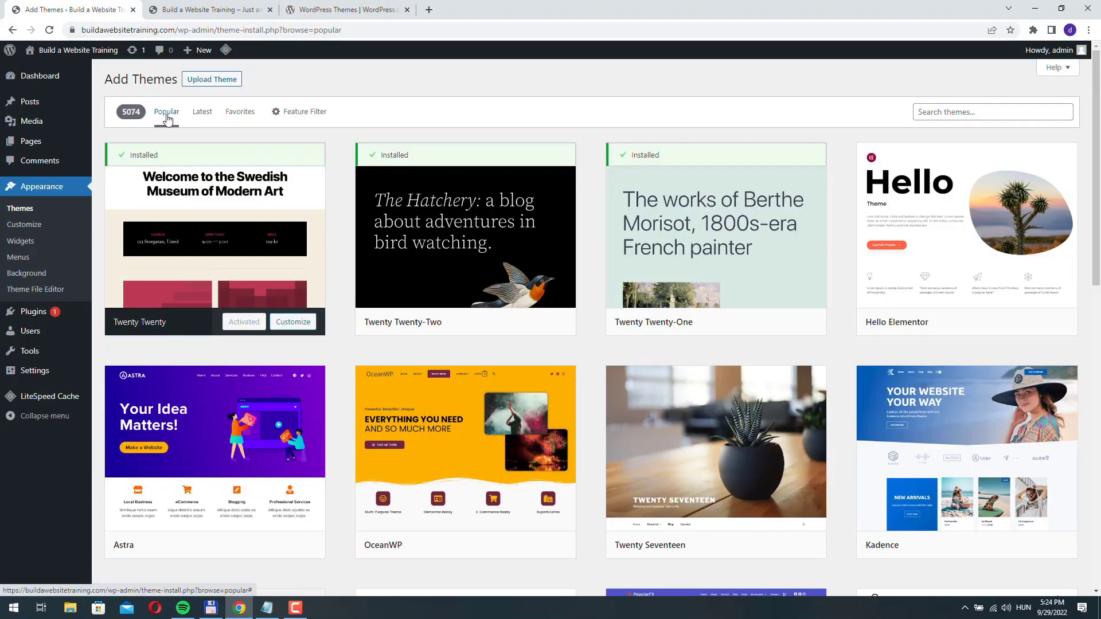
left_click(208, 118)
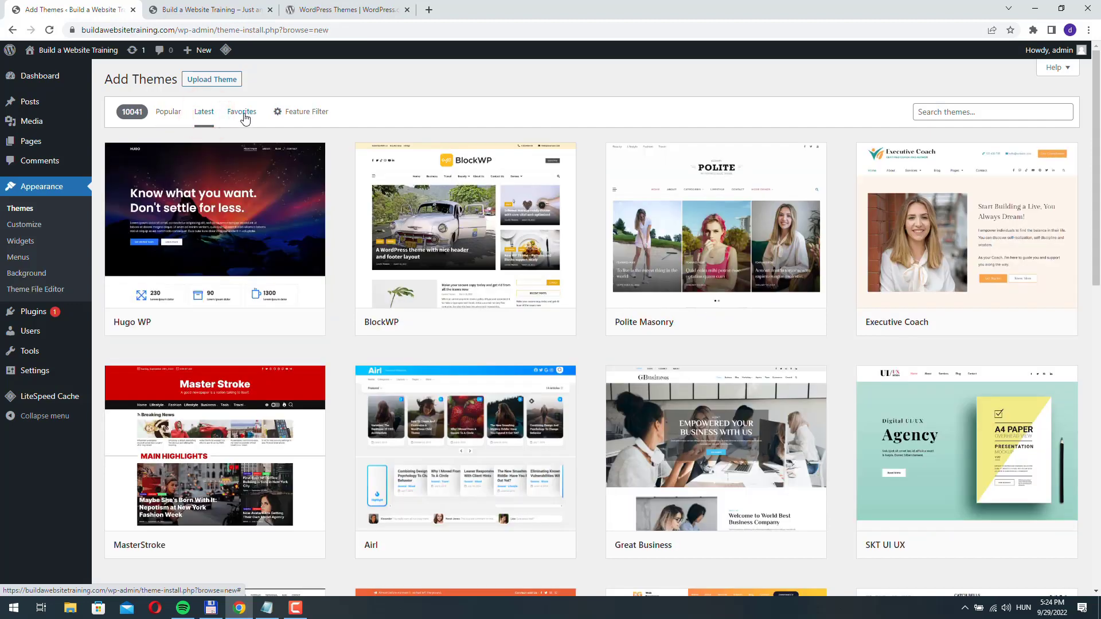
left_click(245, 114)
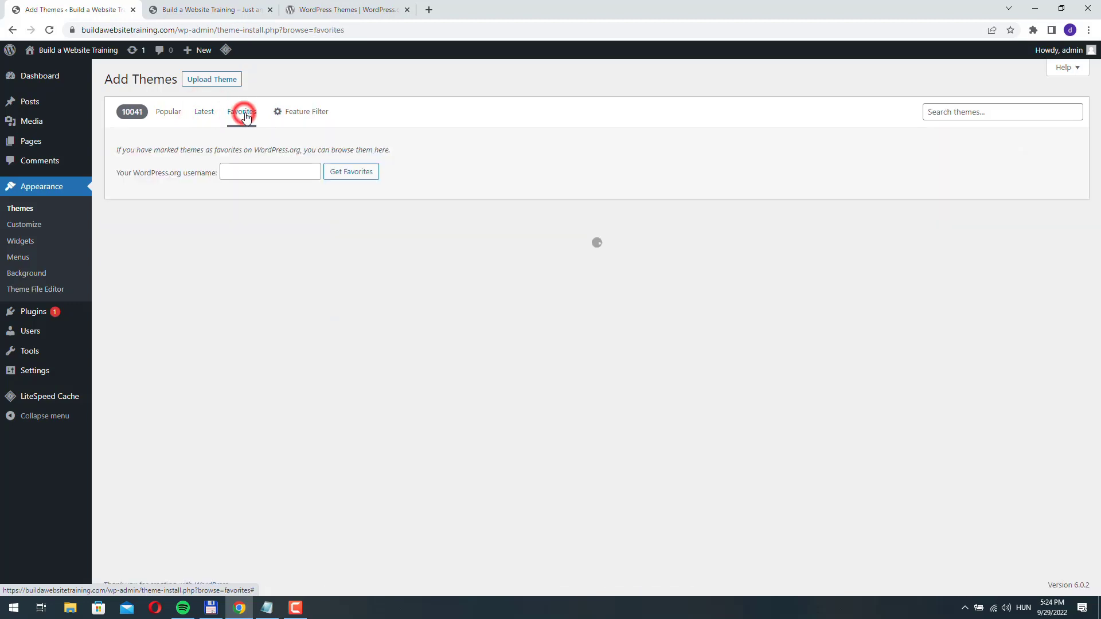
left_click(171, 115)
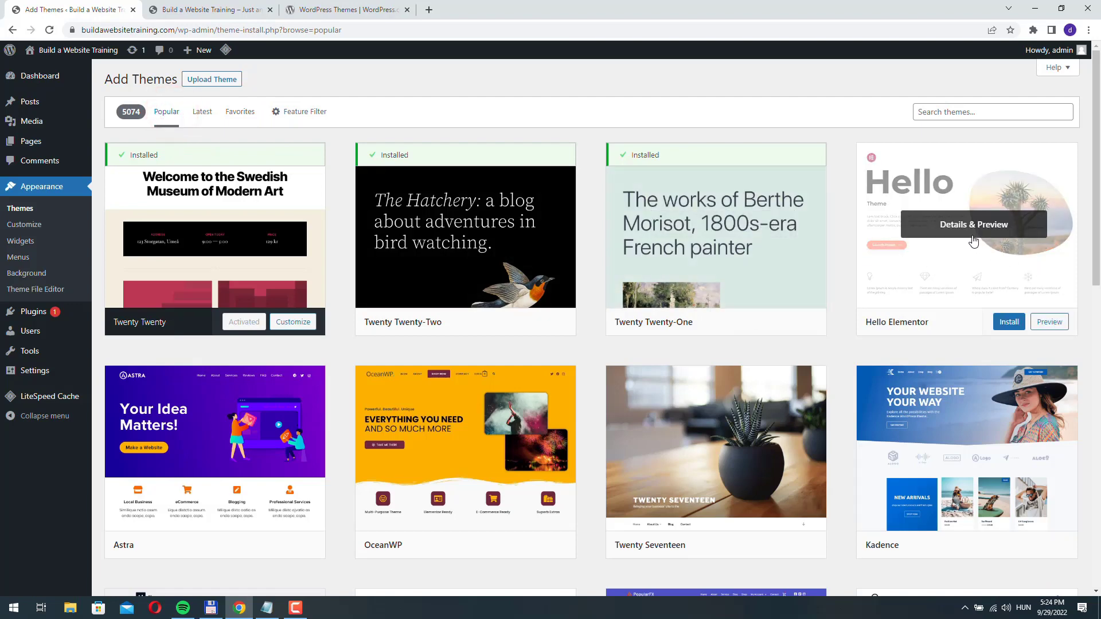
Browse the popular themes, preview the Astra theme with its details, and close the preview.
scroll(459, 229, "down", 3)
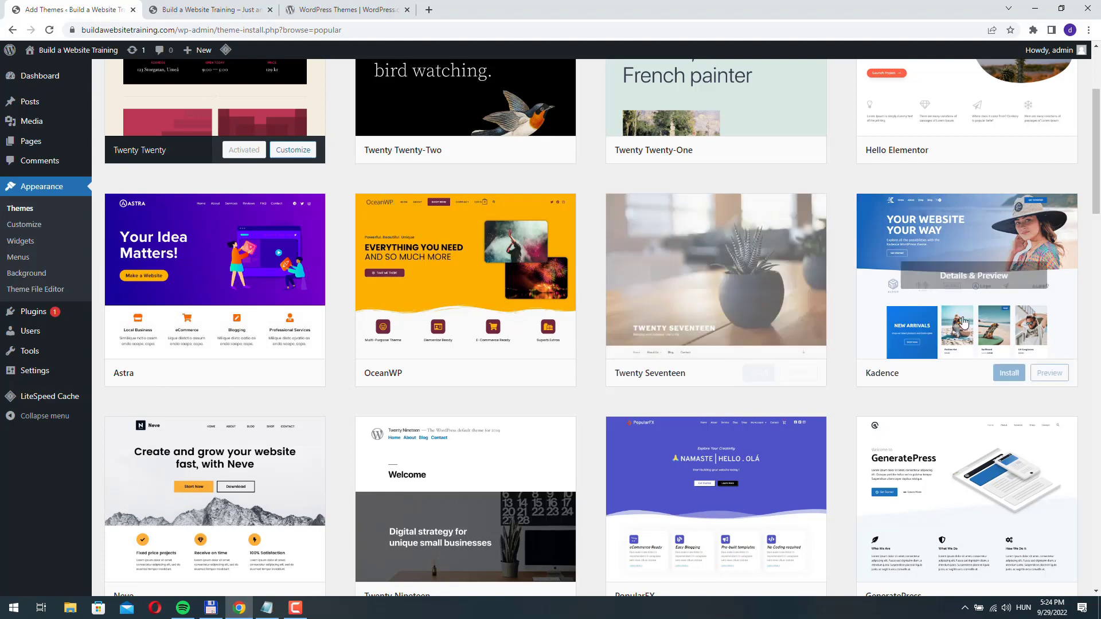
scroll(857, 326, "down", 4)
scroll(857, 325, "up", 4)
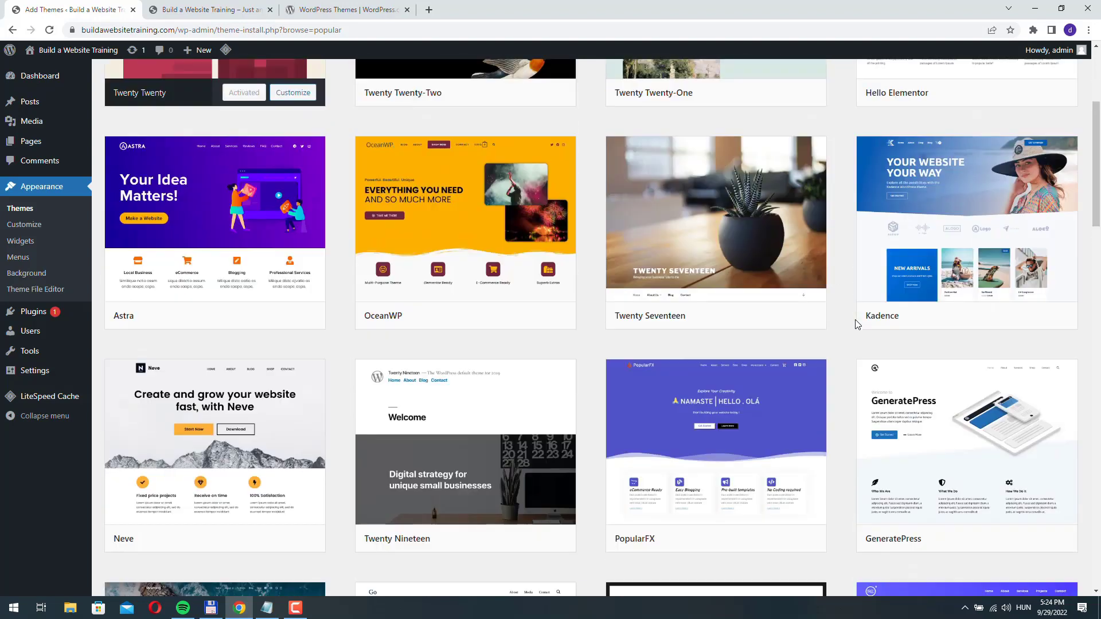
scroll(856, 325, "down", 1)
mouse_move(195, 201)
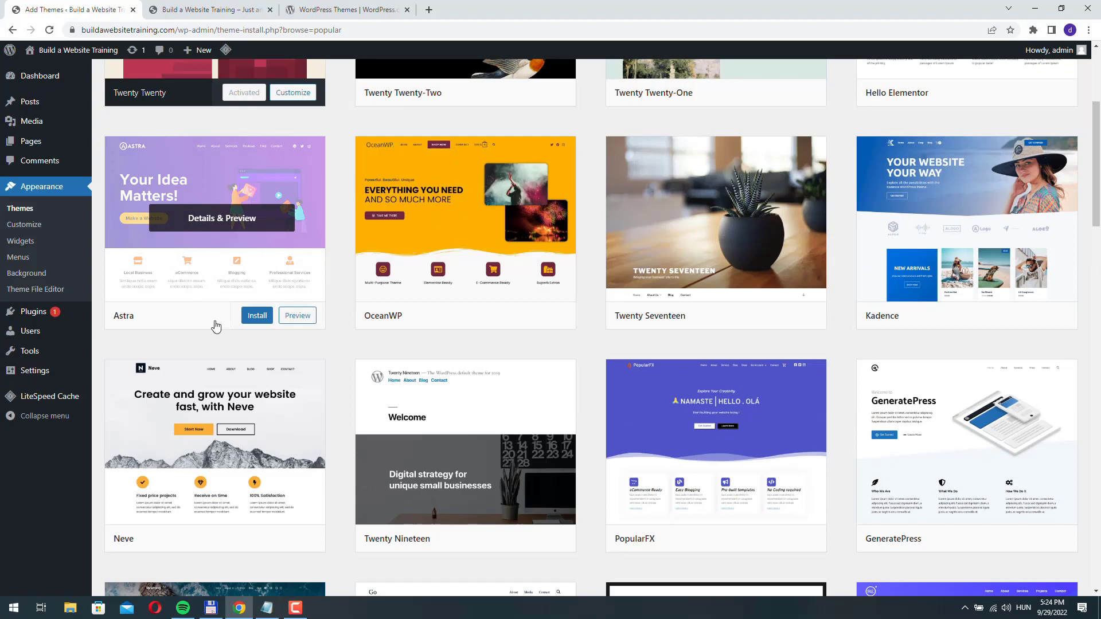
left_click(301, 317)
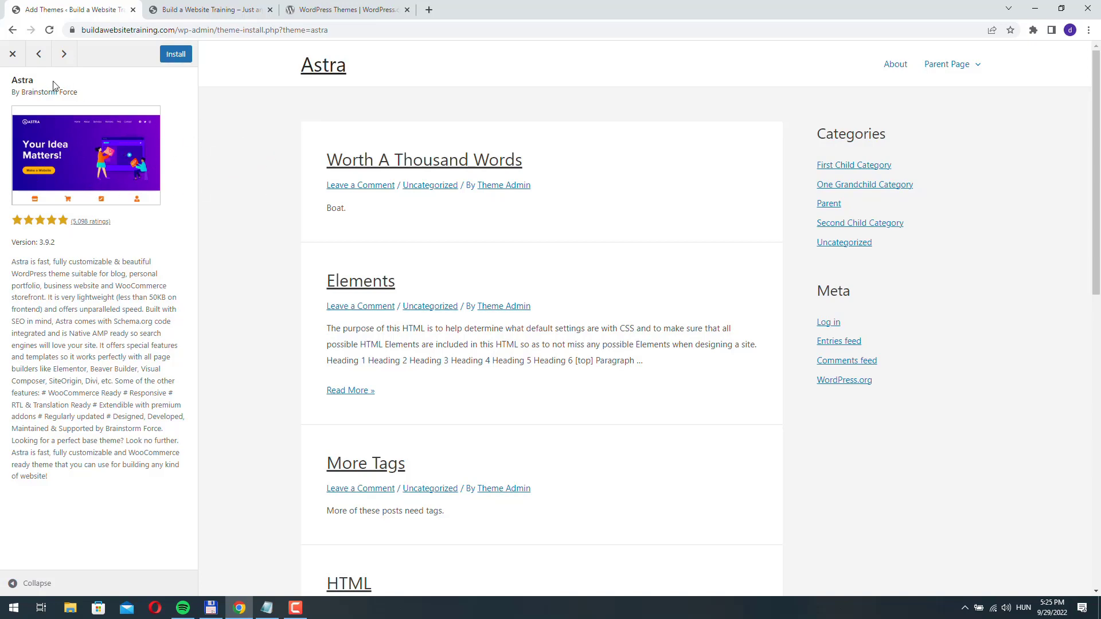
left_click(12, 54)
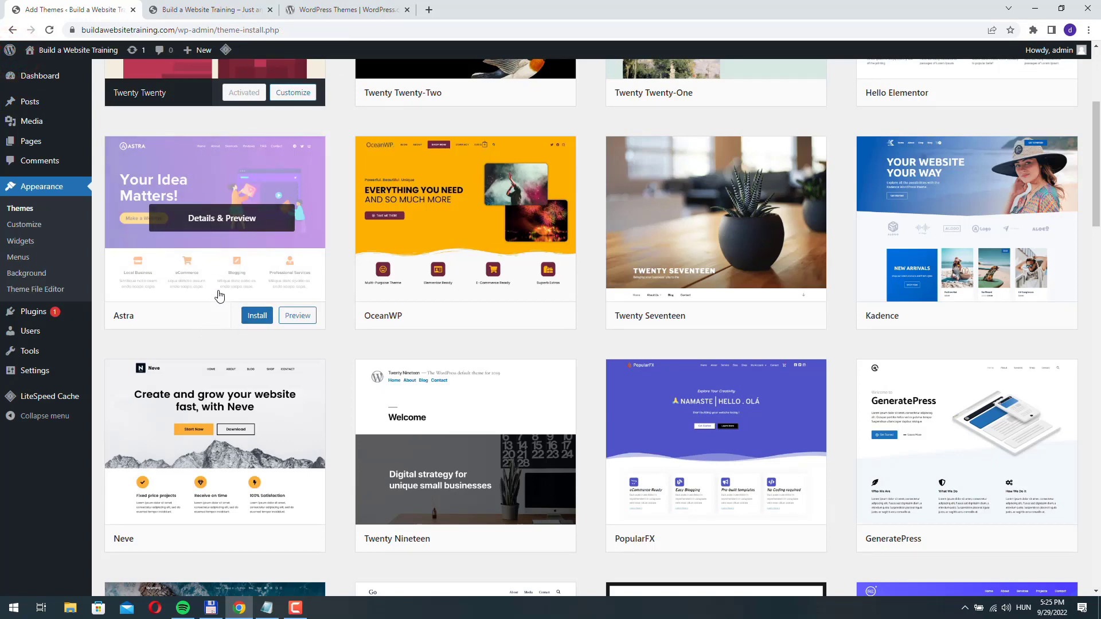
Install and activate the Astra theme, and reload the live site to check its appearance.
left_click(258, 317)
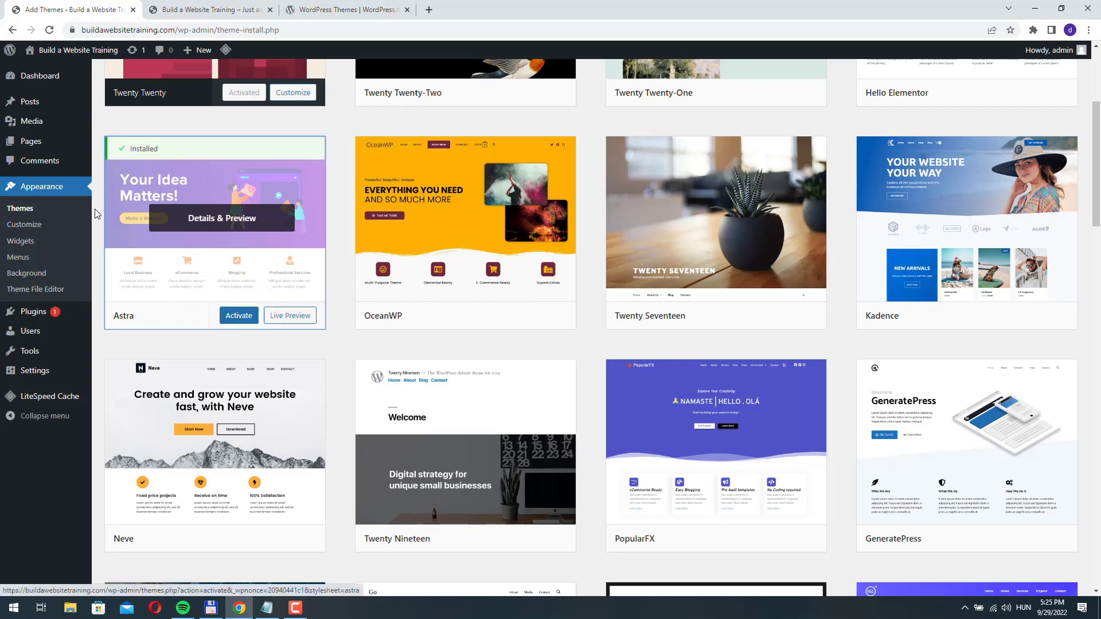
left_click(20, 211)
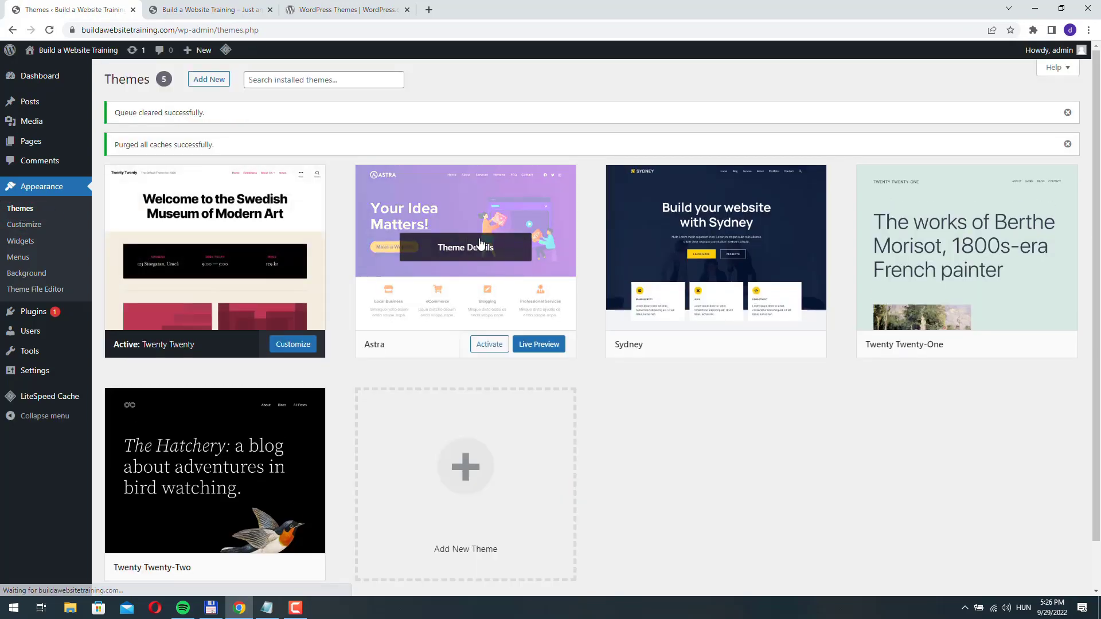
left_click(490, 344)
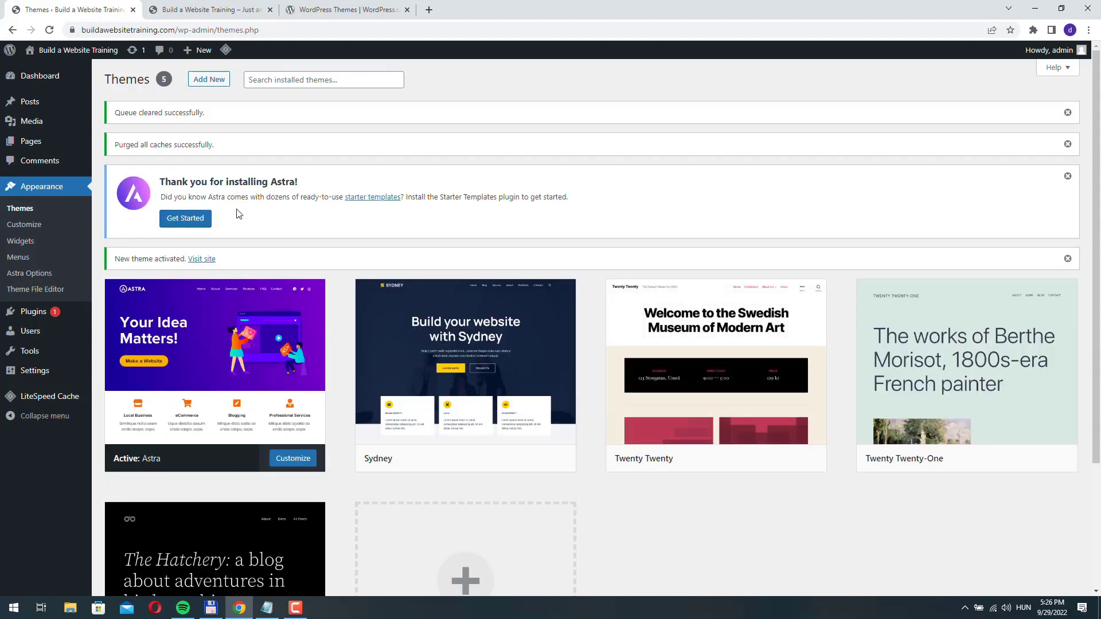
left_click(207, 10)
left_click(48, 30)
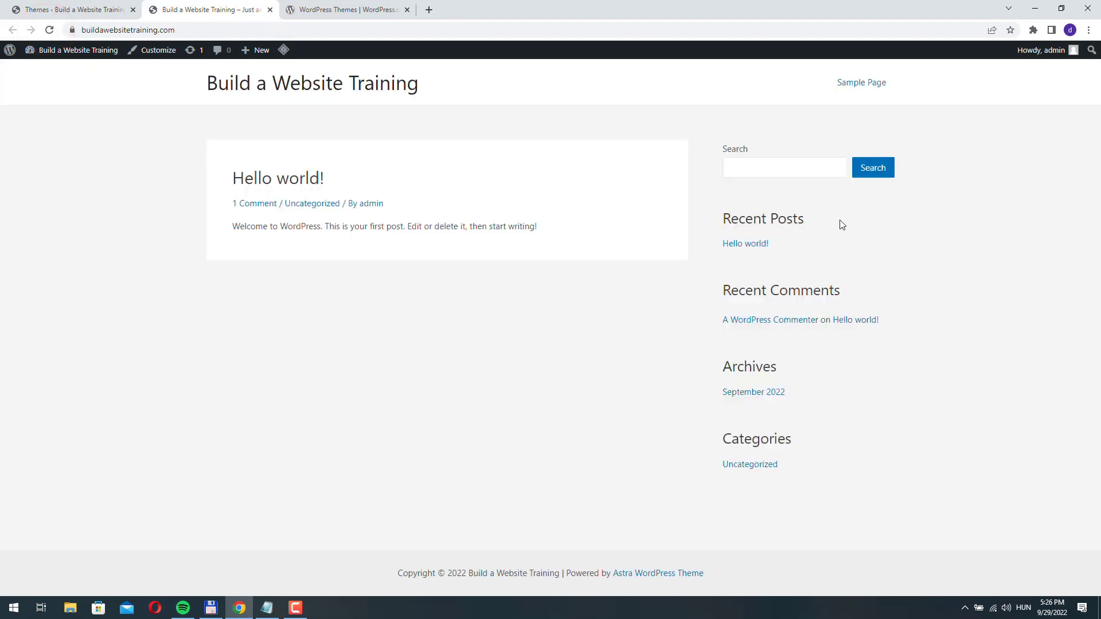
Open the Astra Options page in the dashboard and look through its customizer links and Astra Pro options.
left_click(86, 11)
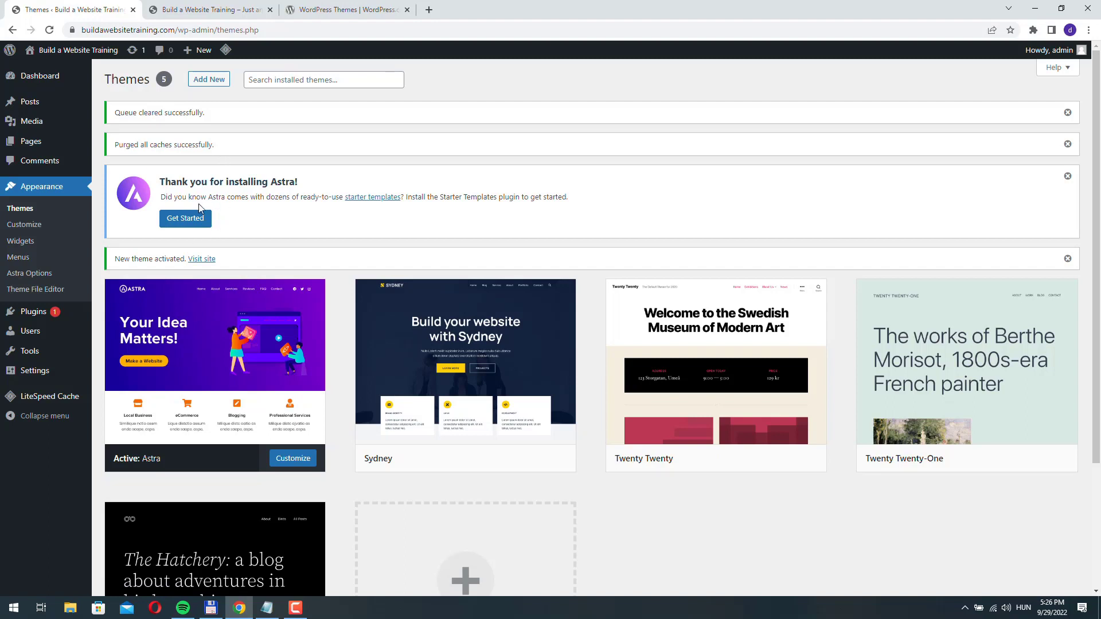
left_click(29, 276)
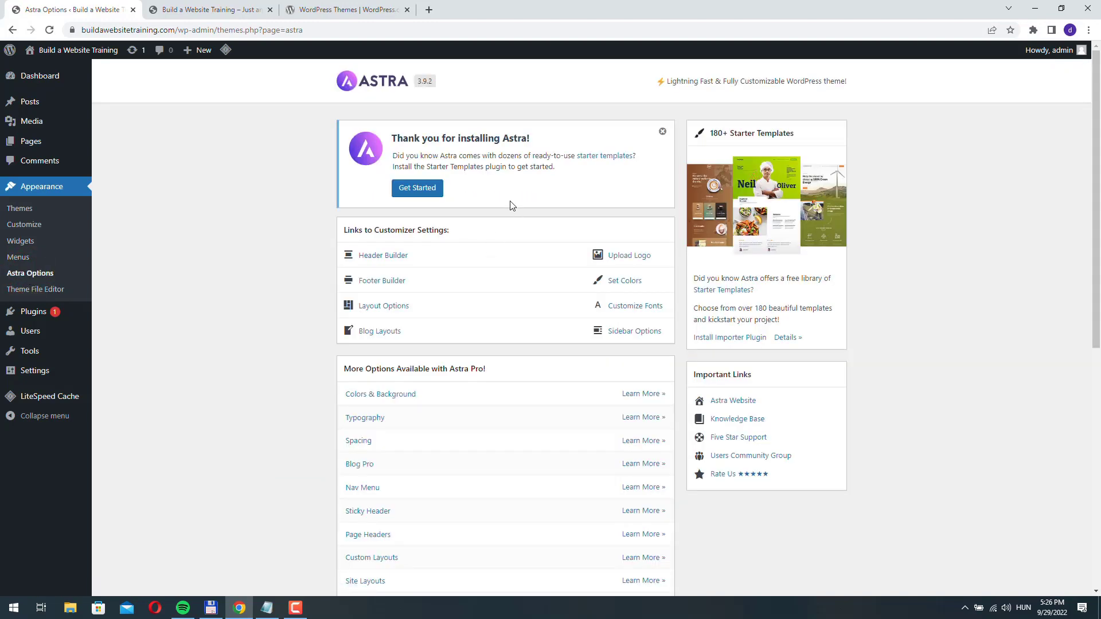
scroll(513, 206, "down", 2)
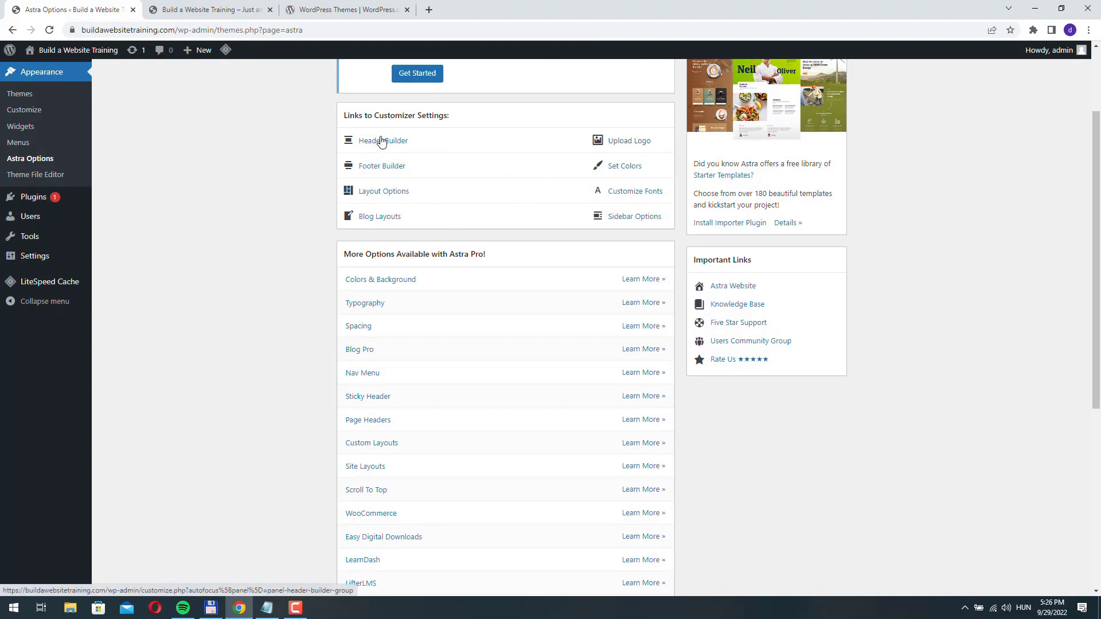
Open Astra's color settings from the customizer links, and look through the remaining Astra Pro options and suggested plugins.
left_click(609, 168)
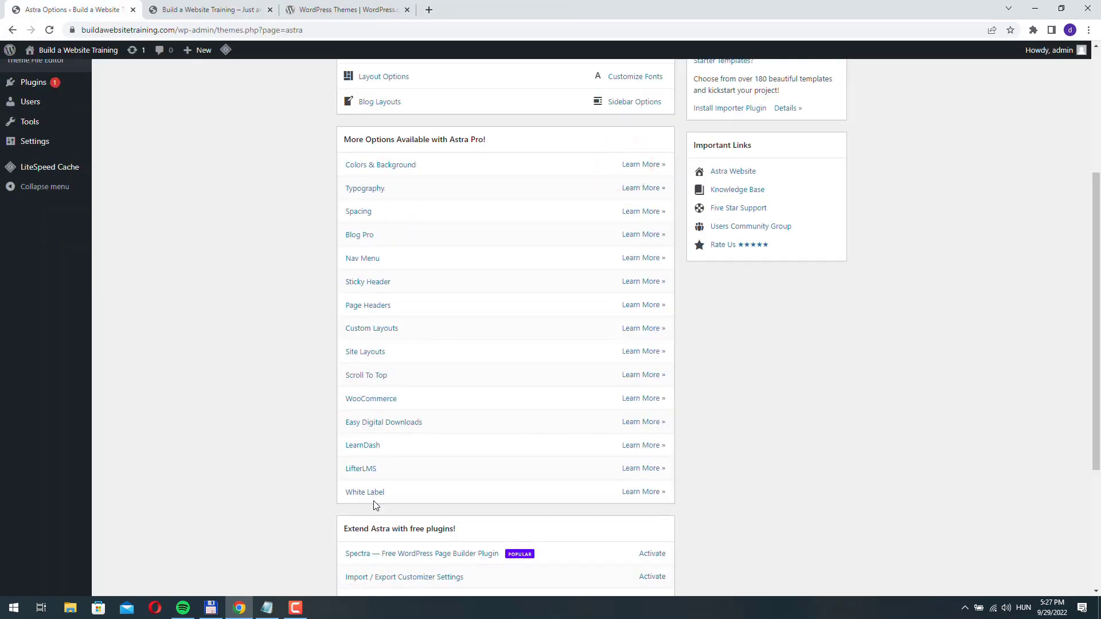
scroll(257, 443, "up", 4)
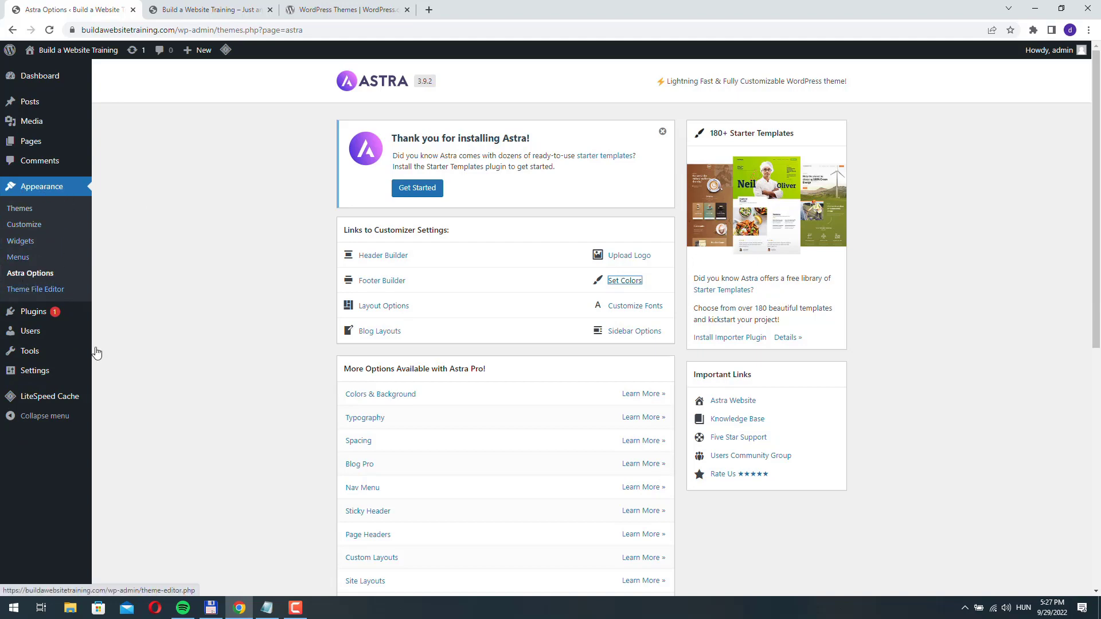
Activate the installed Twenty Twenty theme in place of Astra.
left_click(26, 209)
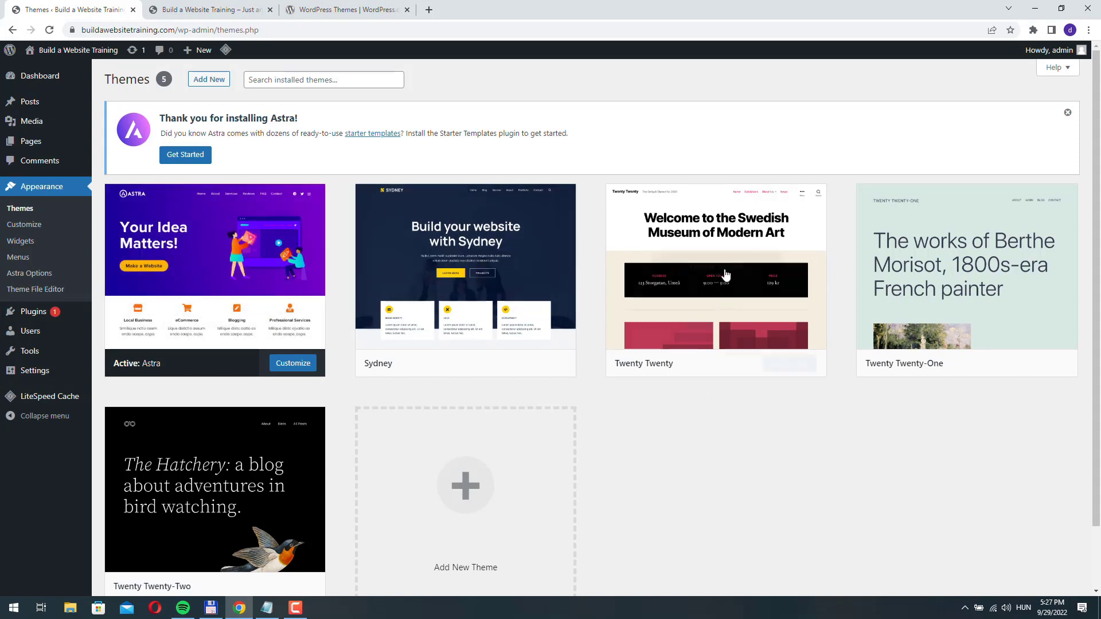
left_click(742, 363)
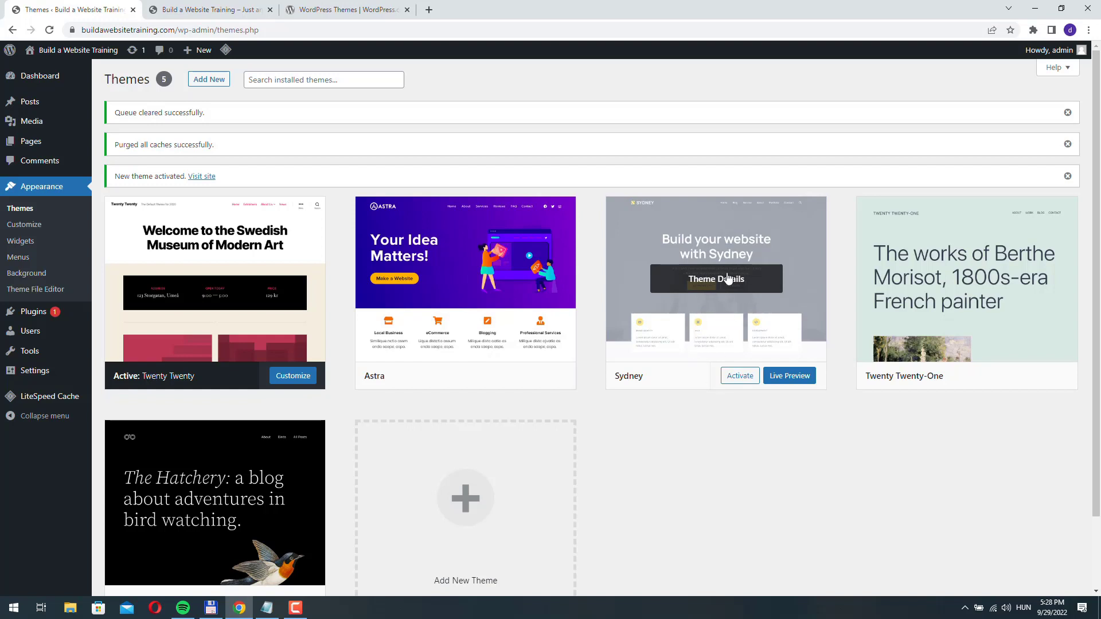
Delete the inactive Sydney and Astra themes from the installed themes, confirming each deletion.
left_click(711, 278)
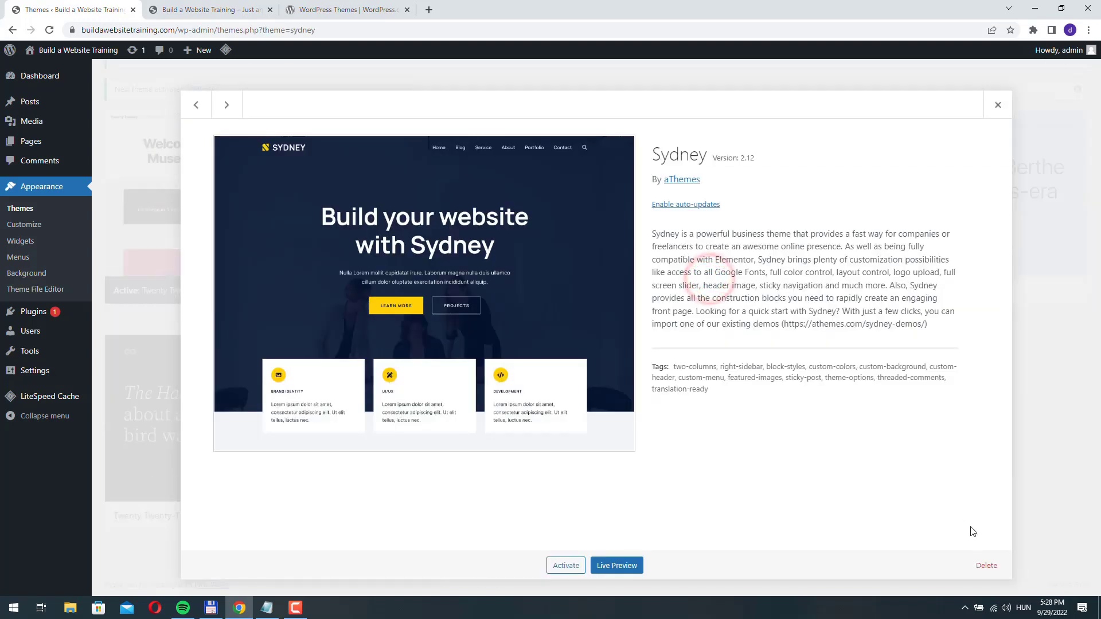
left_click(987, 566)
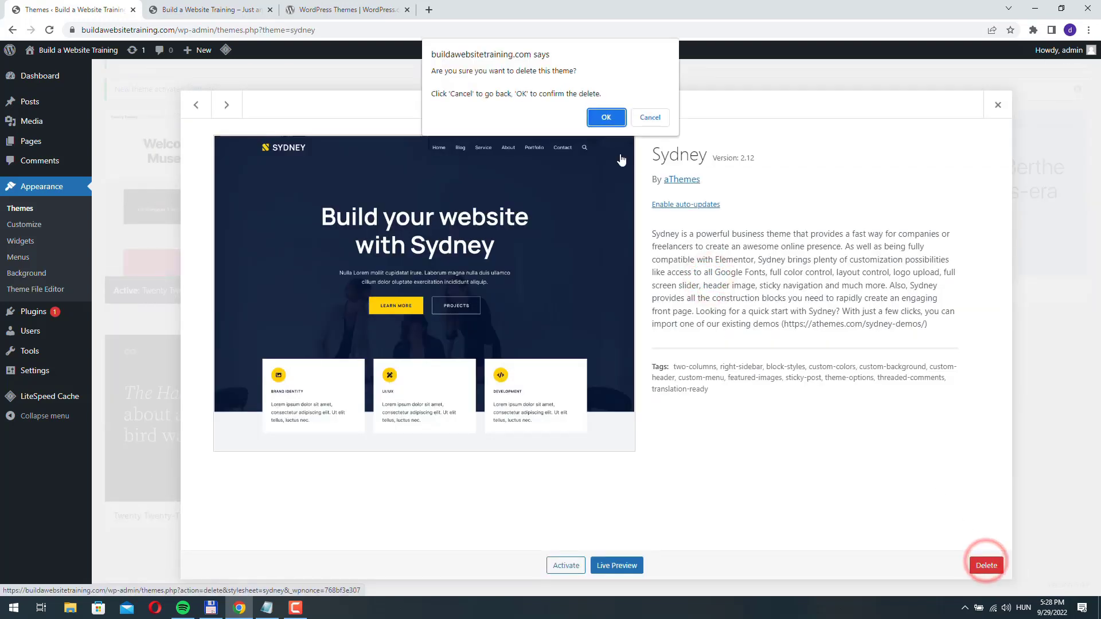
left_click(605, 117)
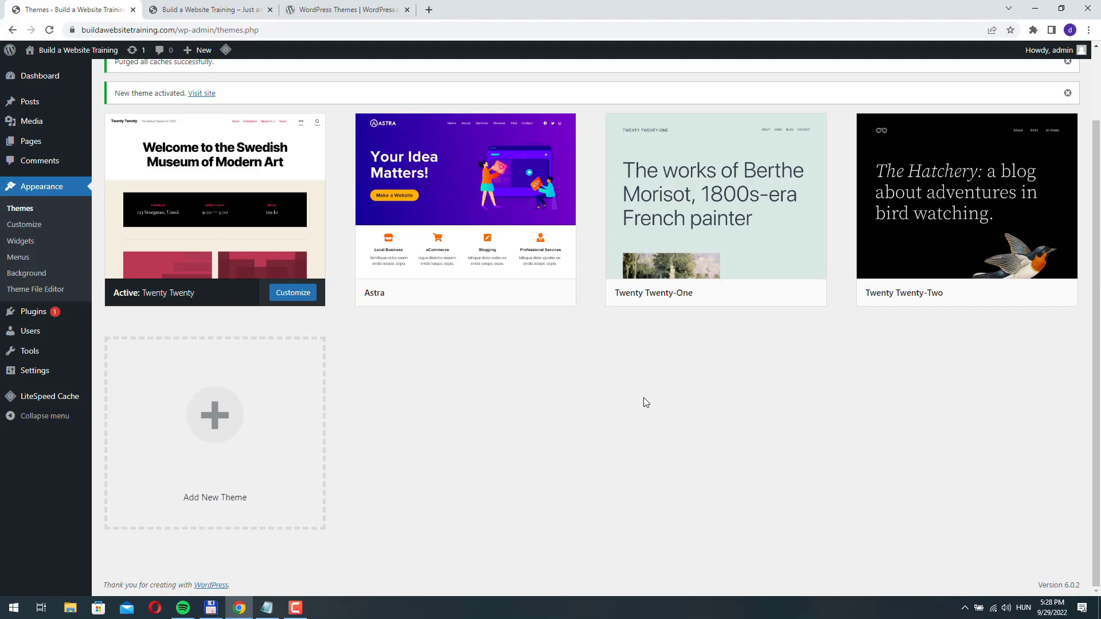
left_click(462, 198)
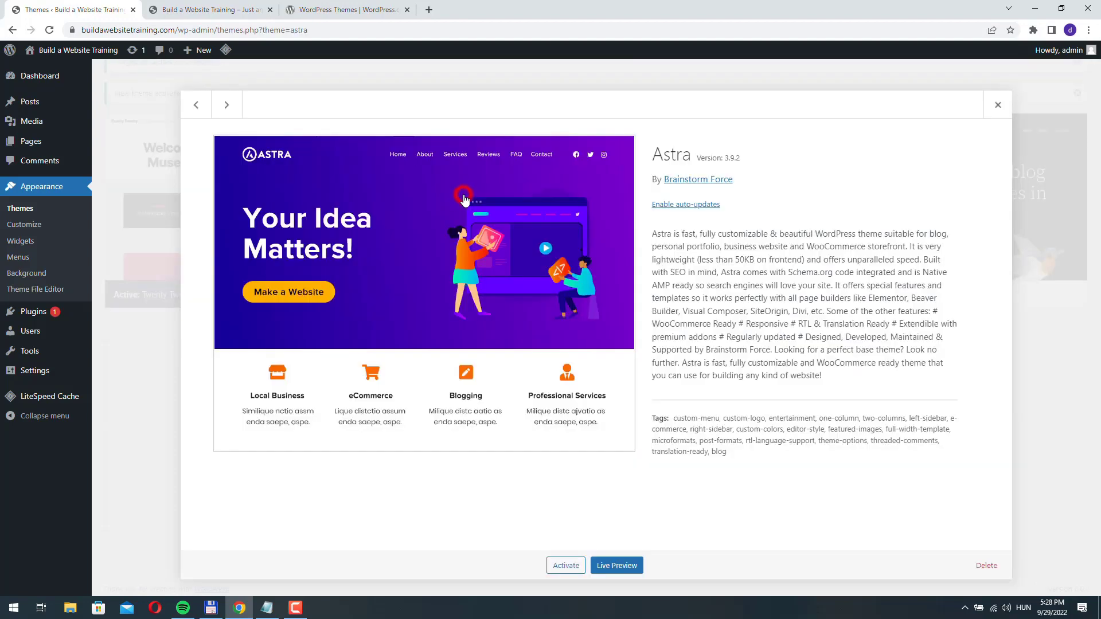
left_click(986, 565)
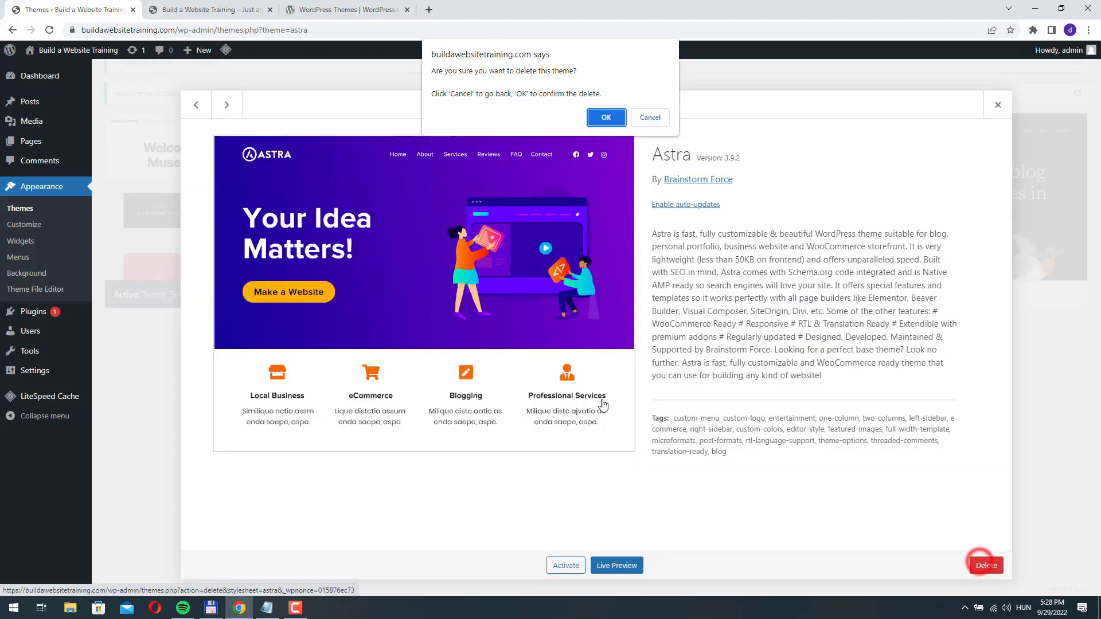
left_click(605, 117)
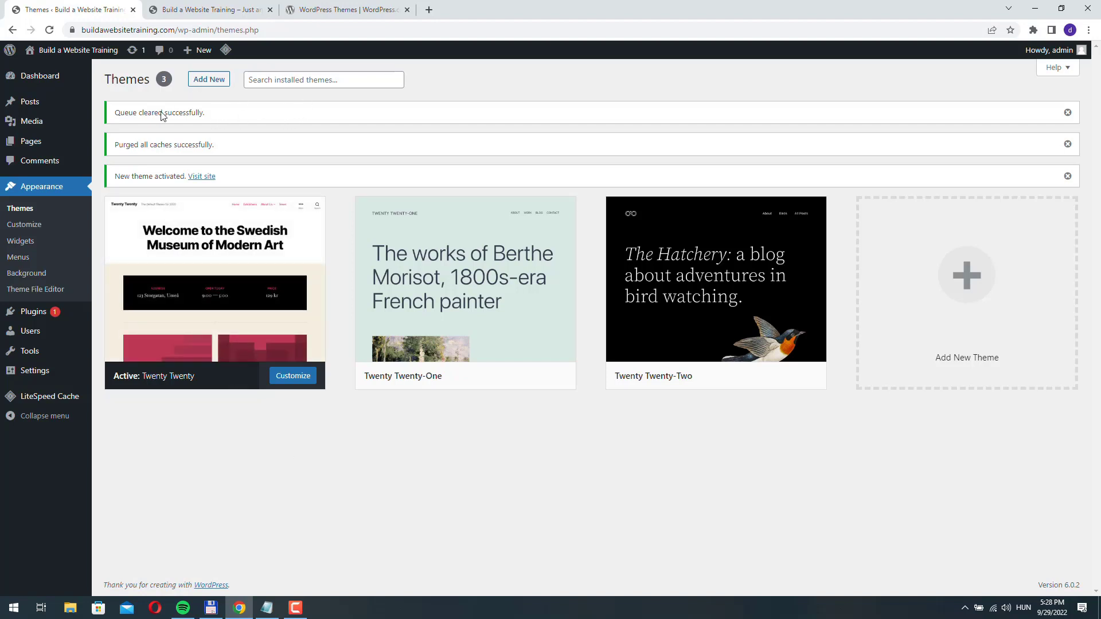
Open the form for uploading a new theme, and download the Astra theme's zip file from the wordpress.org theme directory.
left_click(210, 79)
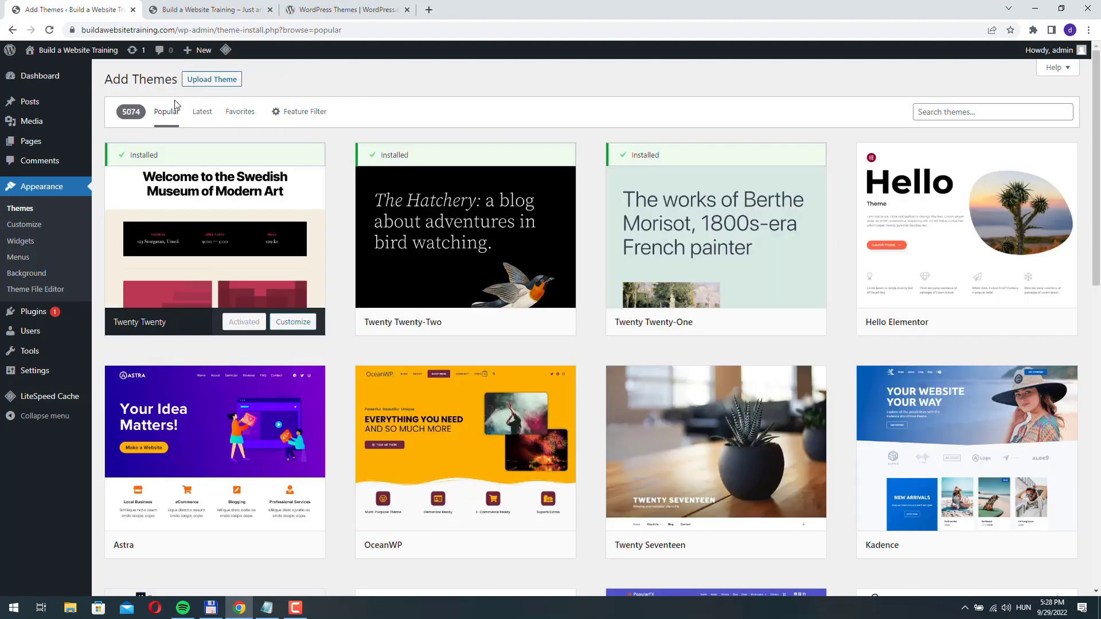
left_click(222, 81)
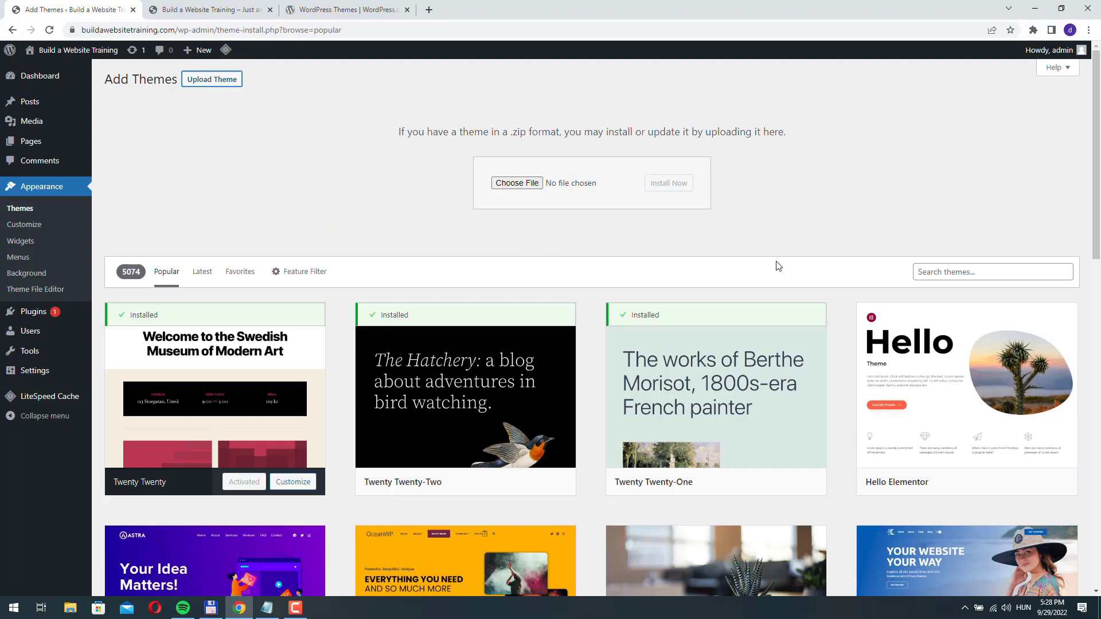
left_click(310, 10)
scroll(178, 340, "down", 3)
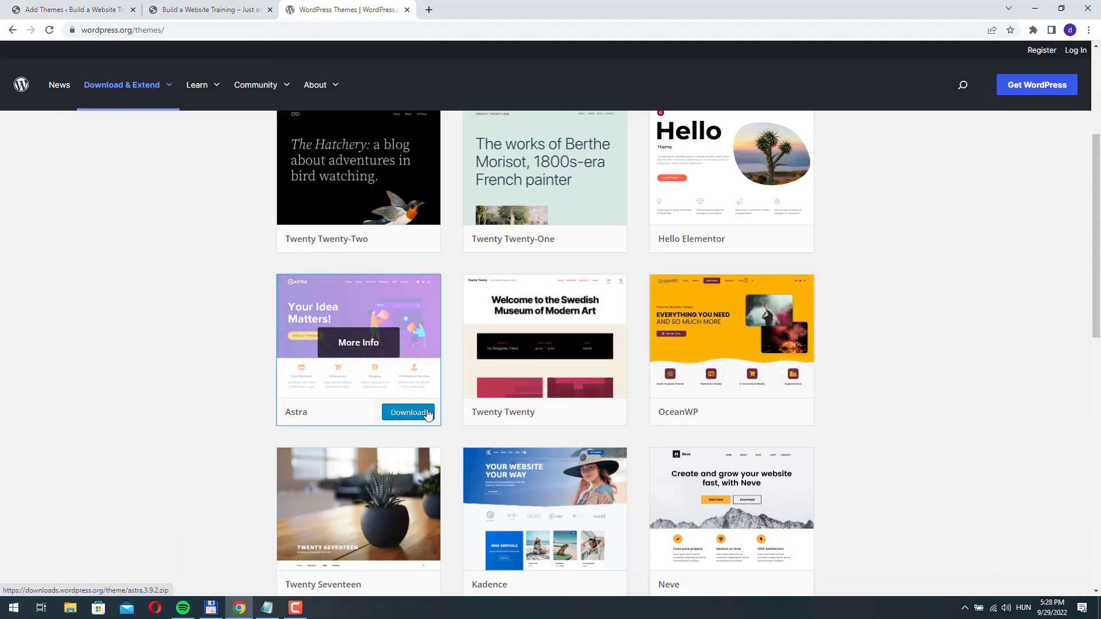
left_click(416, 414)
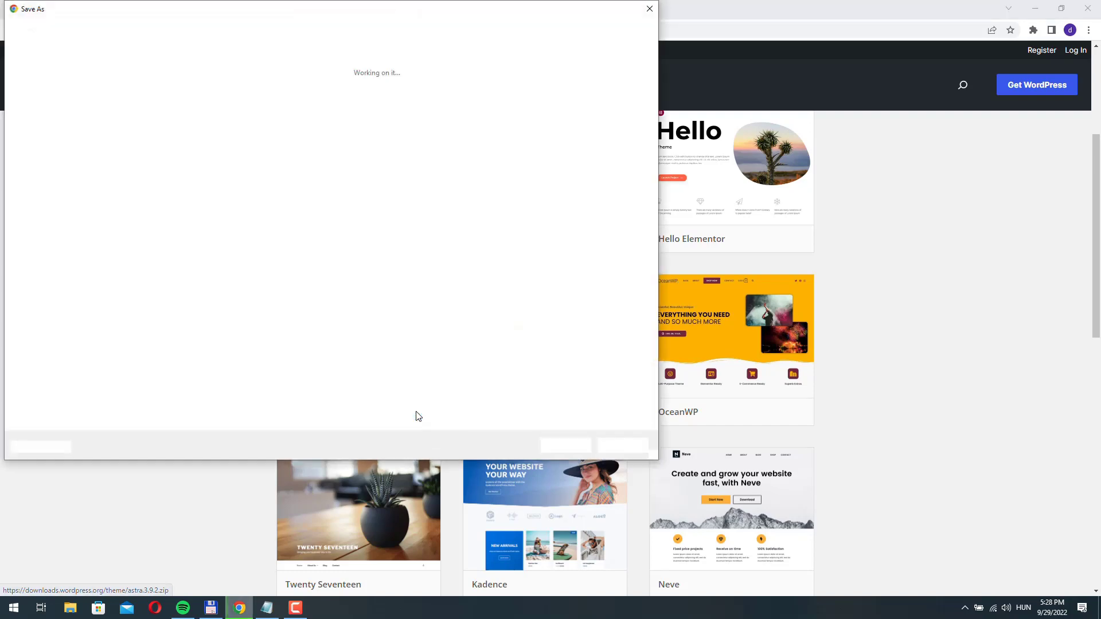
Reload the live site to check its appearance with the Twenty Twenty theme.
left_click(199, 12)
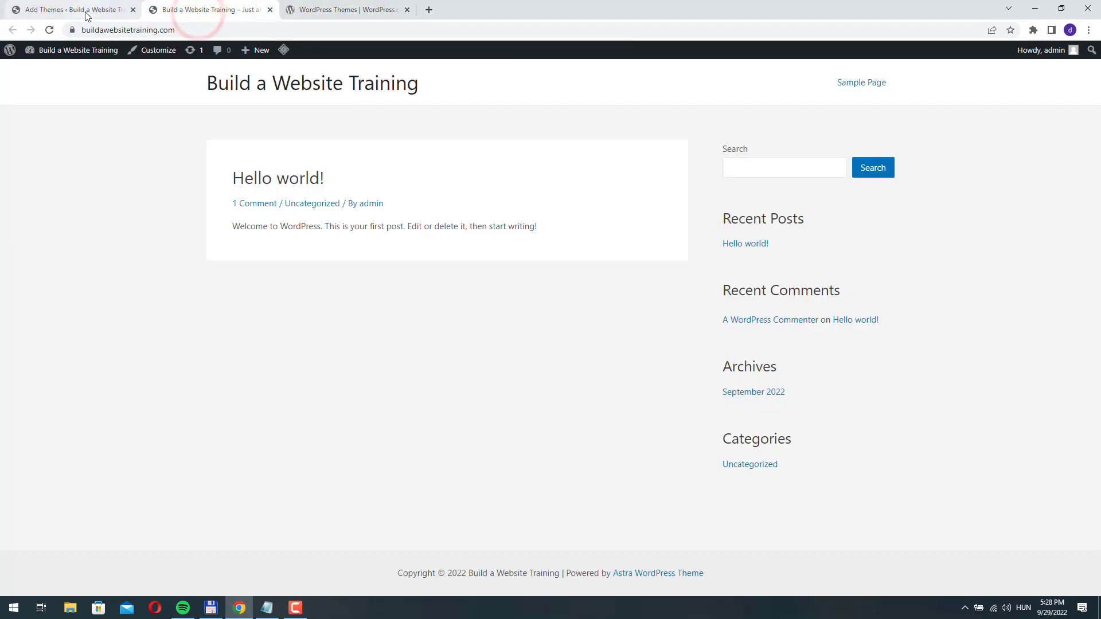
left_click(51, 31)
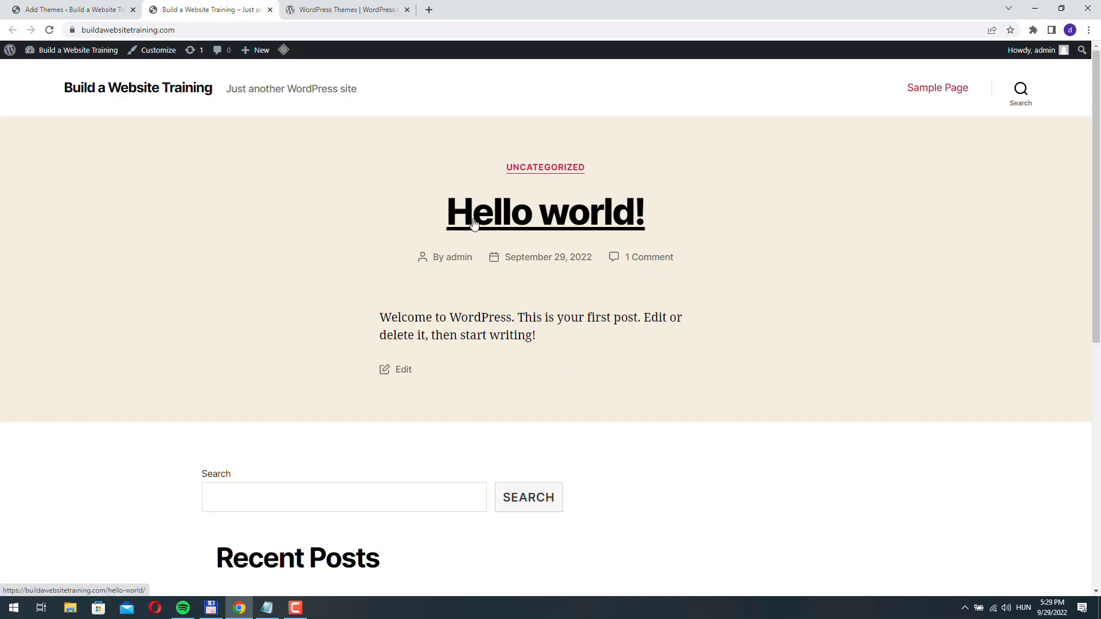
Upload astra.3.9.2.zip from the Downloads folder as a new theme, install it and activate it.
left_click(72, 11)
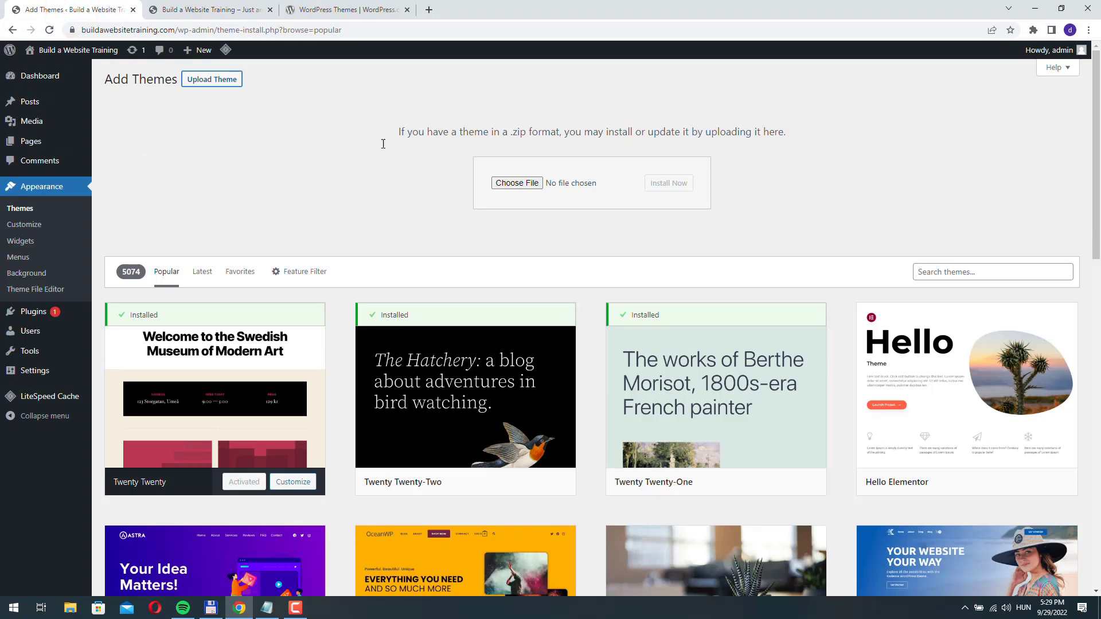
left_click(523, 182)
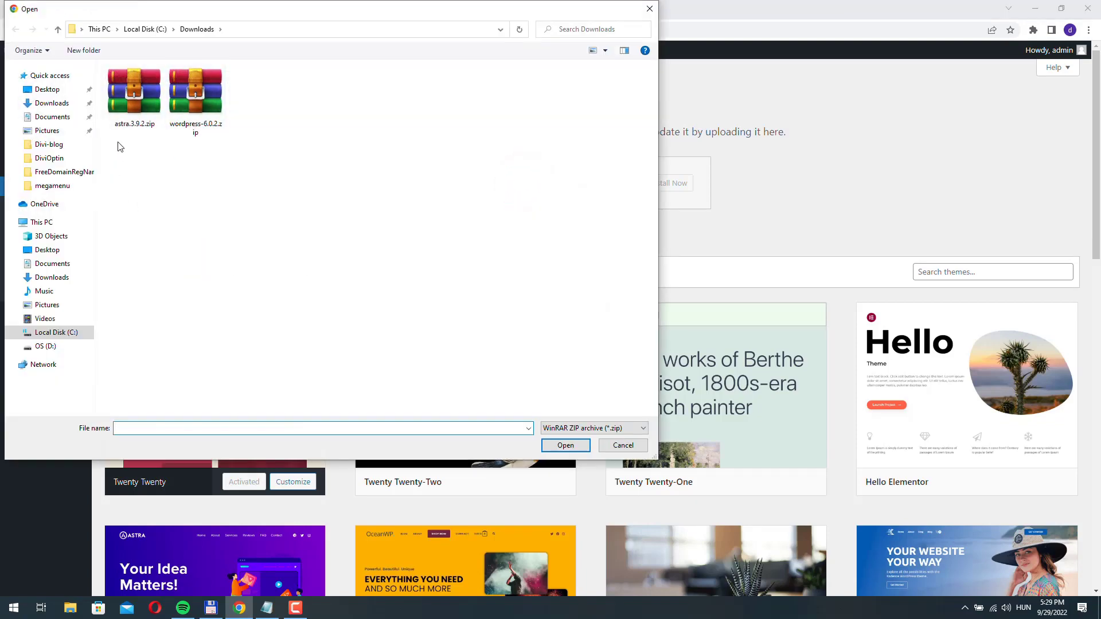
left_click(134, 93)
left_click(574, 443)
left_click(668, 183)
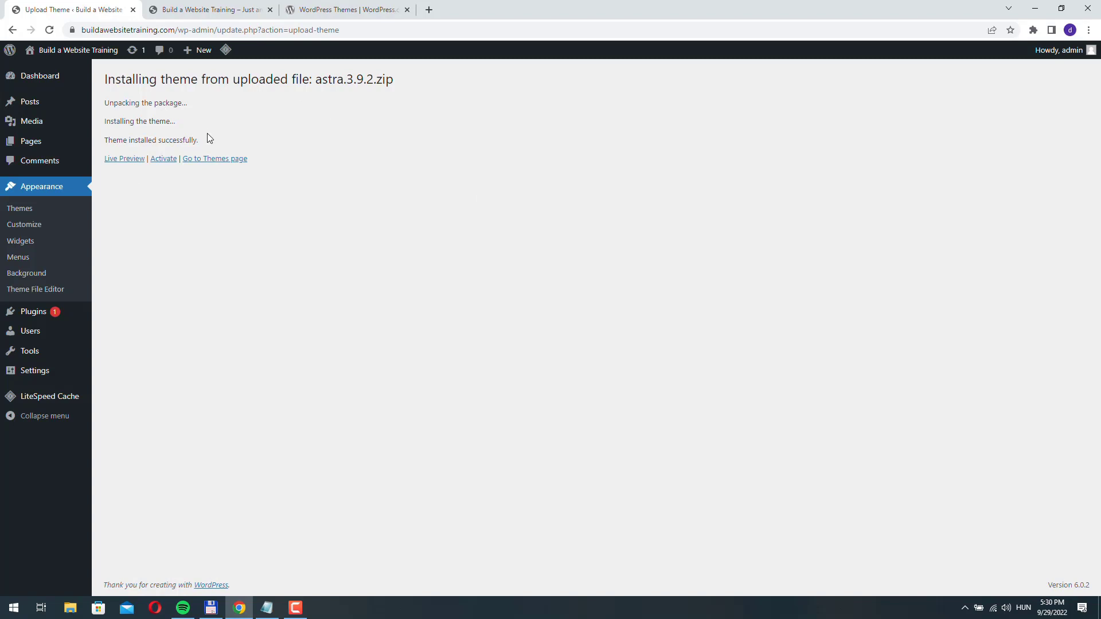
left_click(164, 159)
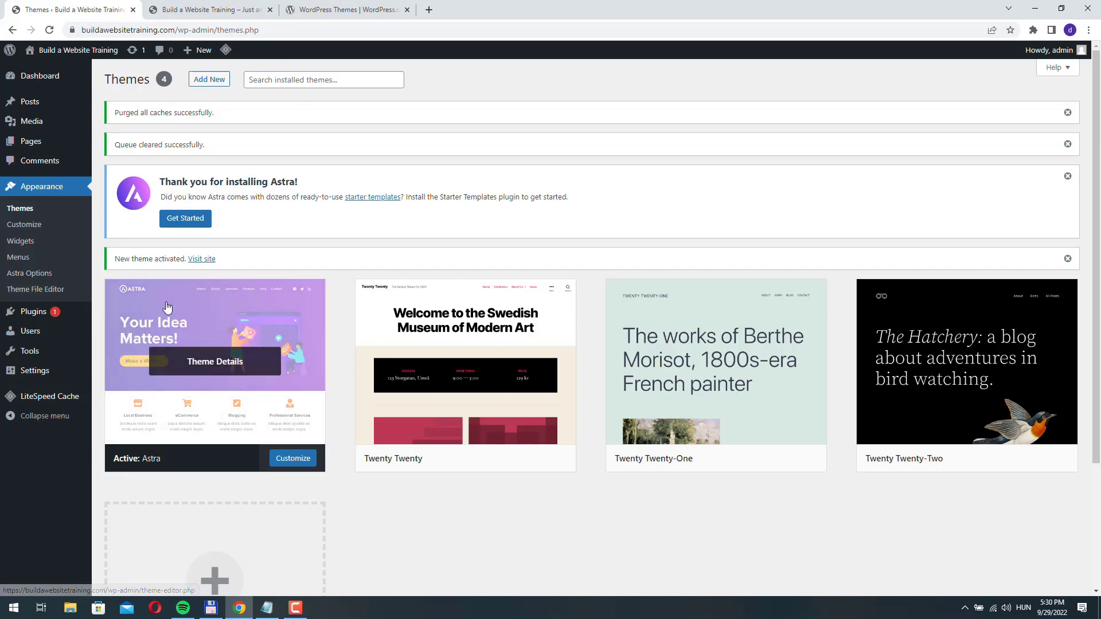
Reload the live site to check the Astra design, and return to the dashboard's page for adding themes.
left_click(213, 9)
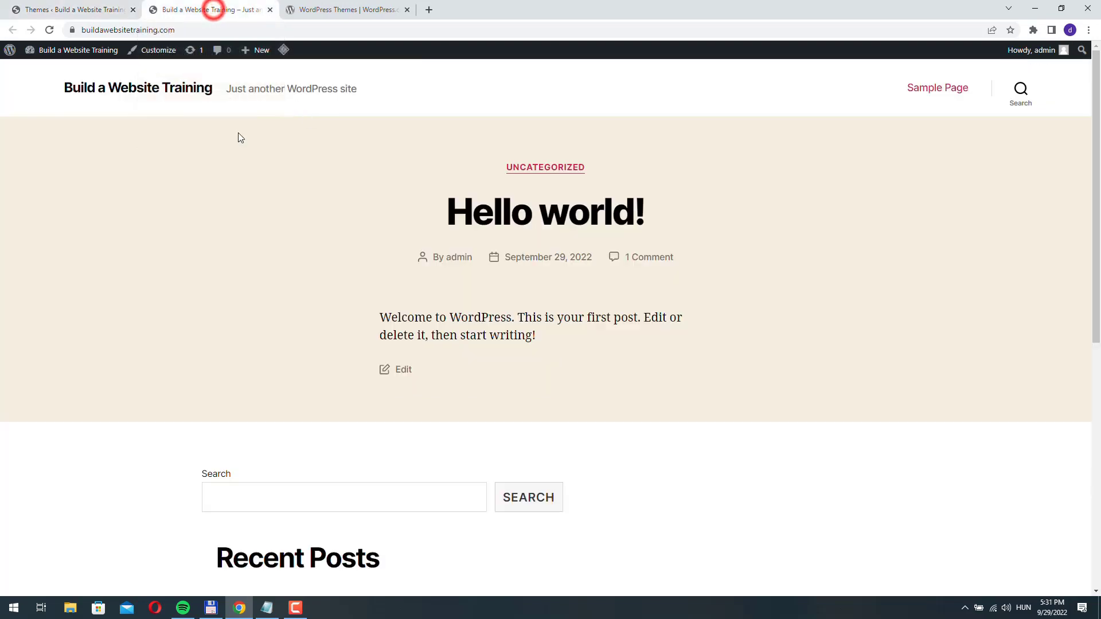
left_click(49, 29)
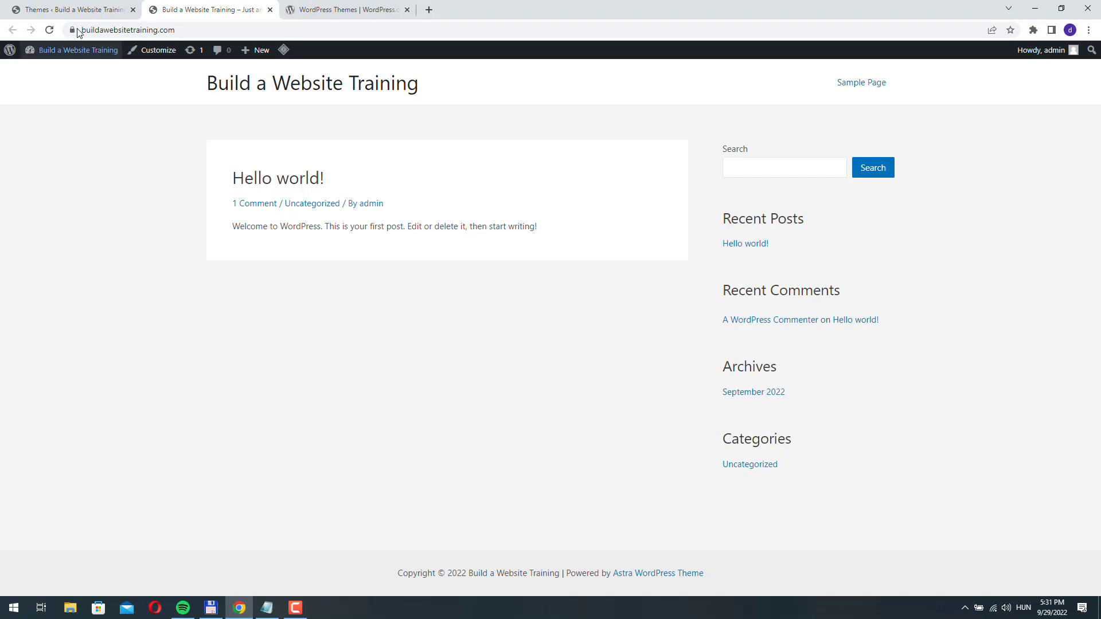
left_click(59, 10)
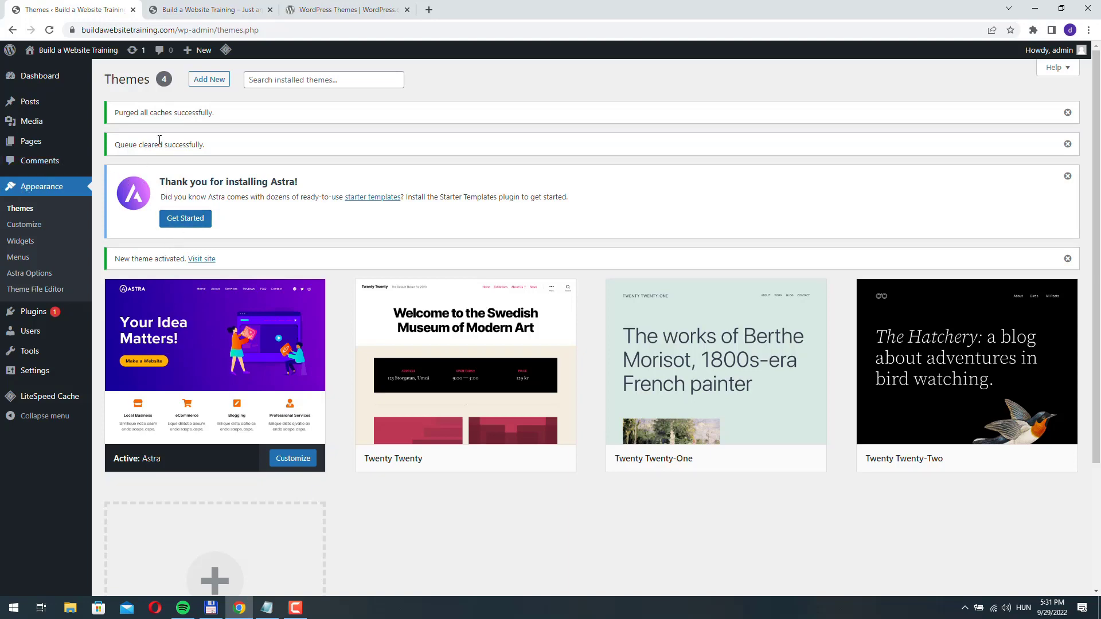
left_click(210, 87)
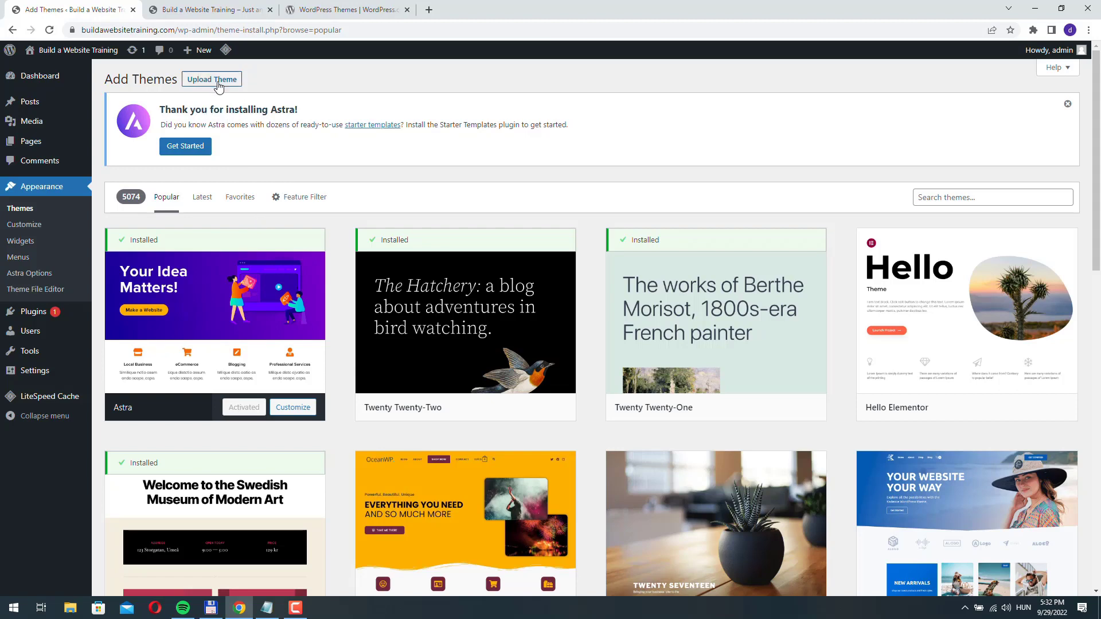
Open the installed plugins list and review the Akismet Anti-Spam, Hello Dolly and LiteSpeed Cache entries.
left_click(33, 311)
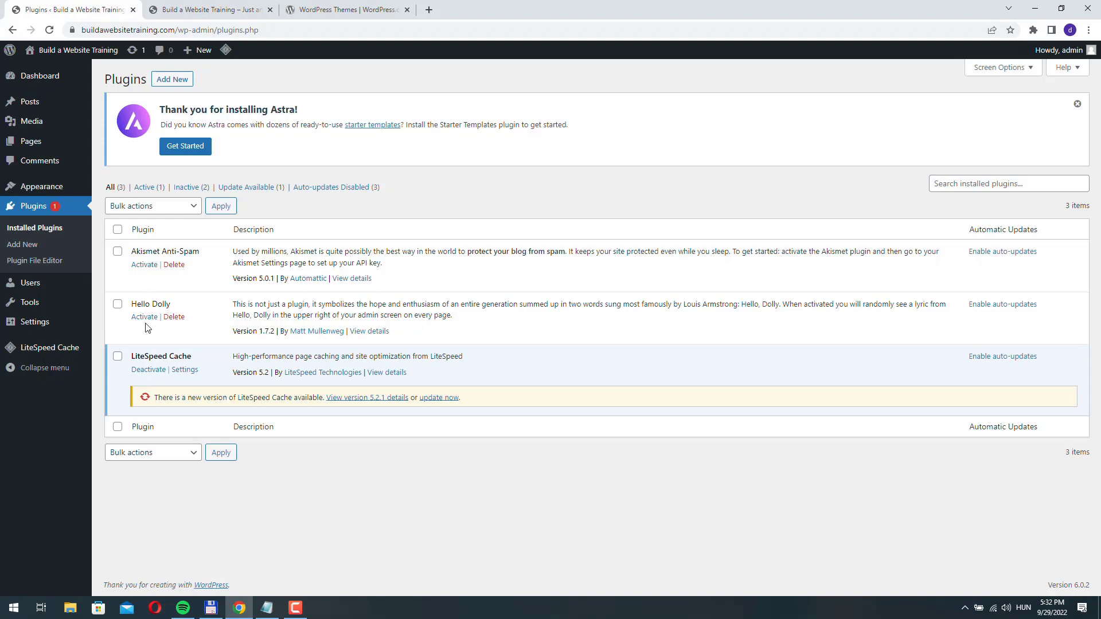
left_click_drag(131, 251, 201, 246)
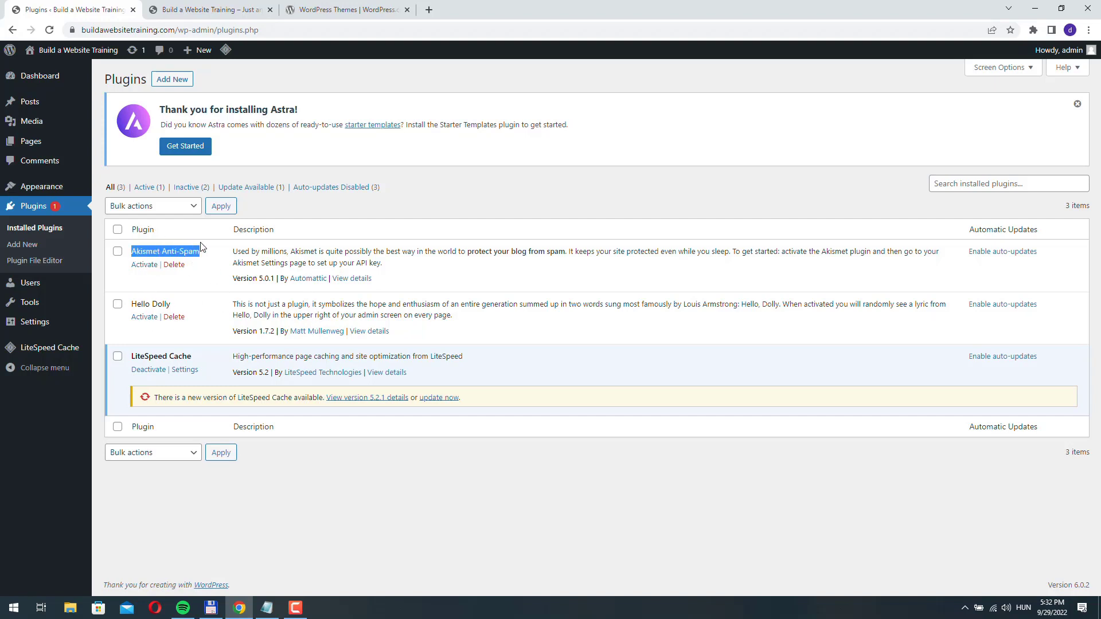
left_click(196, 247)
triple_click(150, 303)
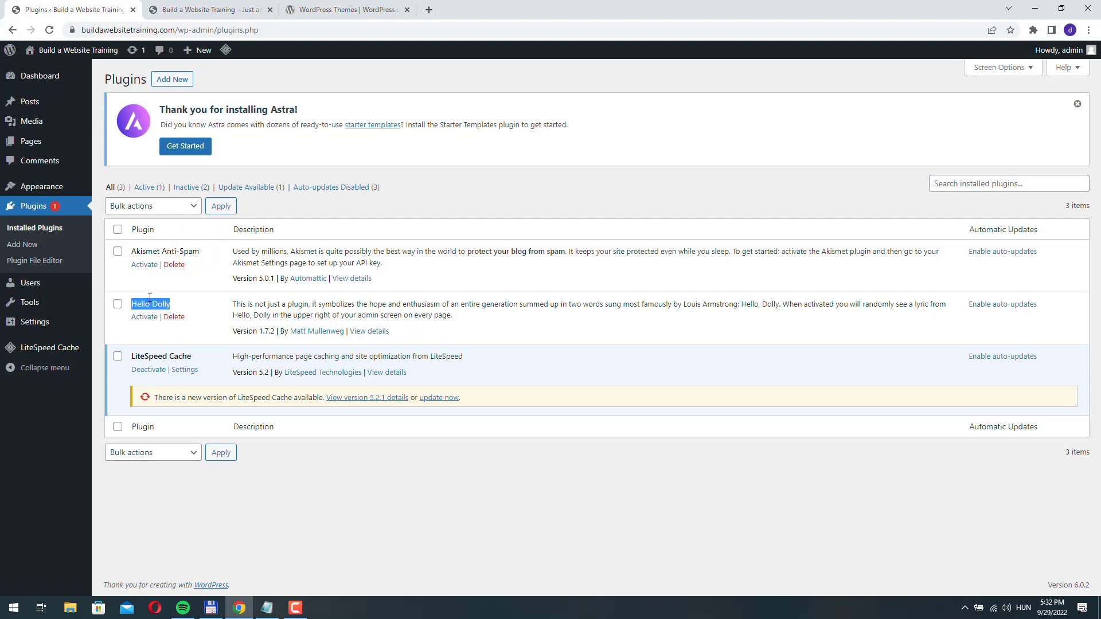
left_click(132, 356)
triple_click(132, 356)
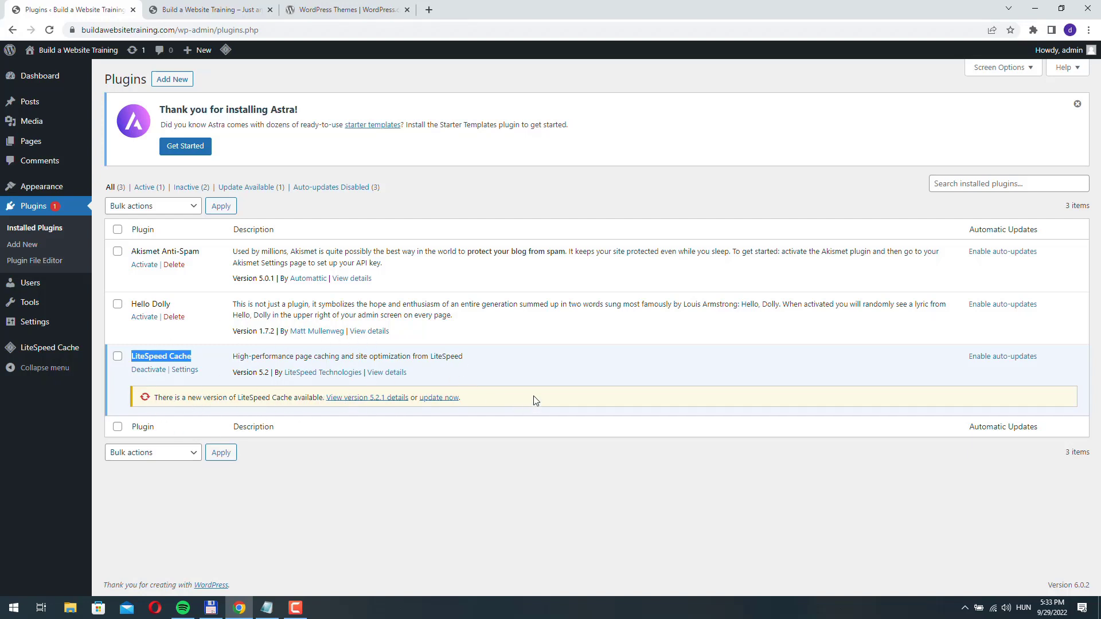
Update the LiteSpeed Cache plugin, and enable auto-updates for LiteSpeed Cache, Akismet Anti-Spam and Hello Dolly.
left_click(443, 398)
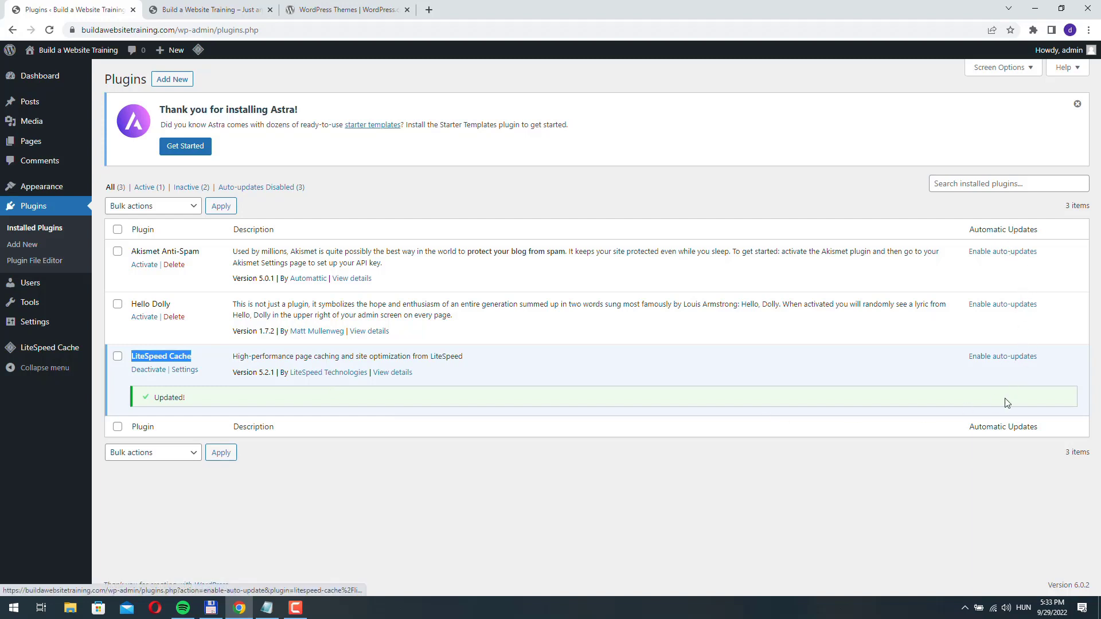
left_click(1007, 357)
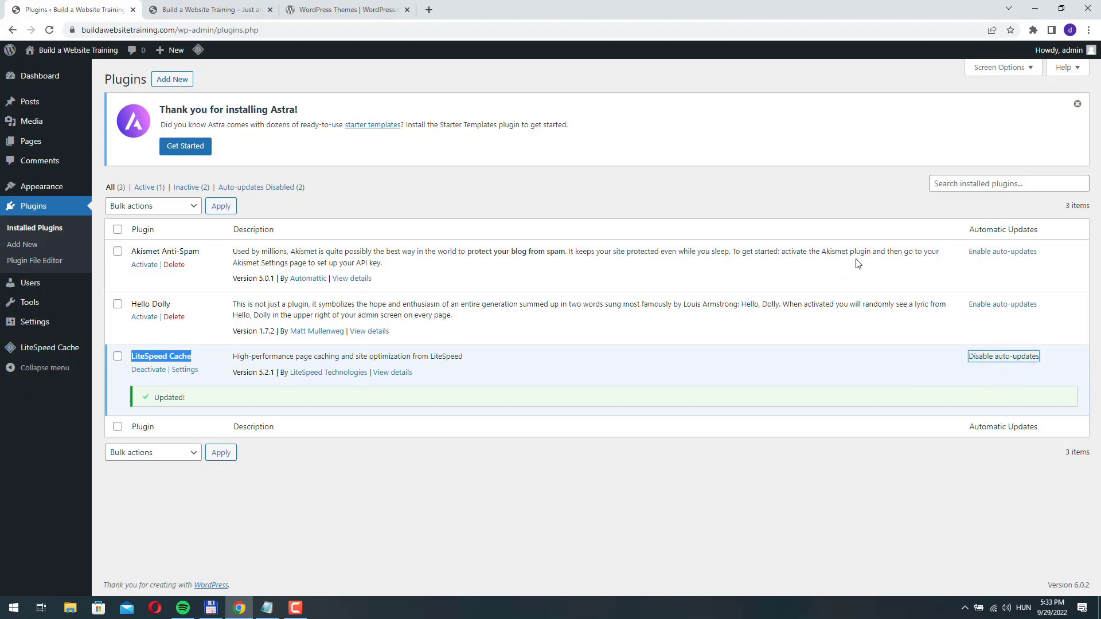
left_click(1001, 252)
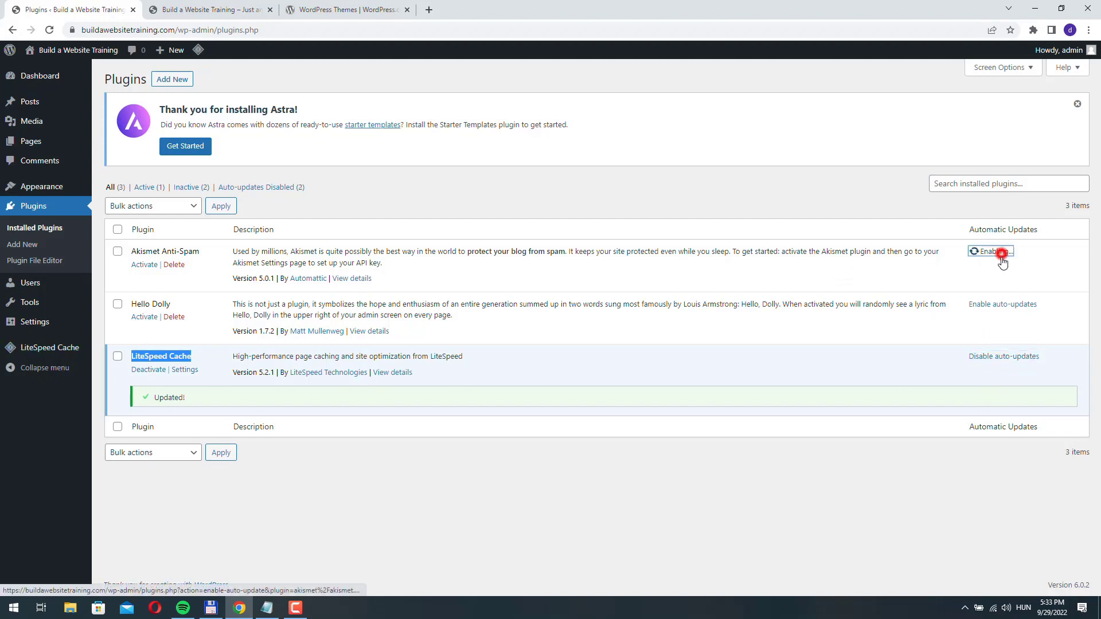
left_click(1000, 304)
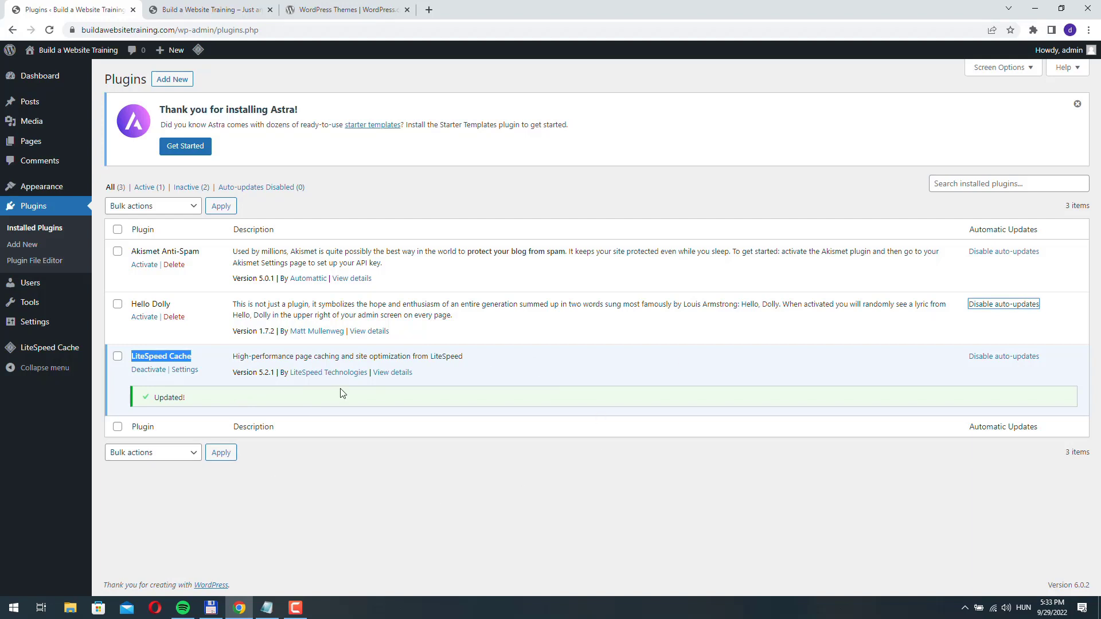
Dismiss the Astra thank-you notice and search the plugins available to add for "rank".
left_click(1078, 107)
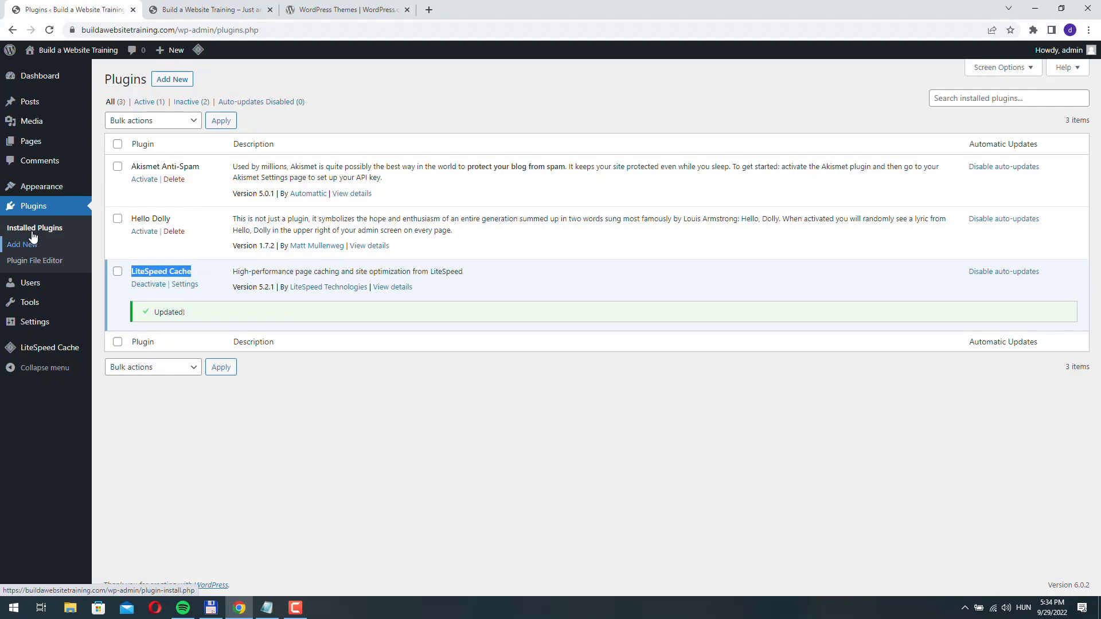
left_click(171, 80)
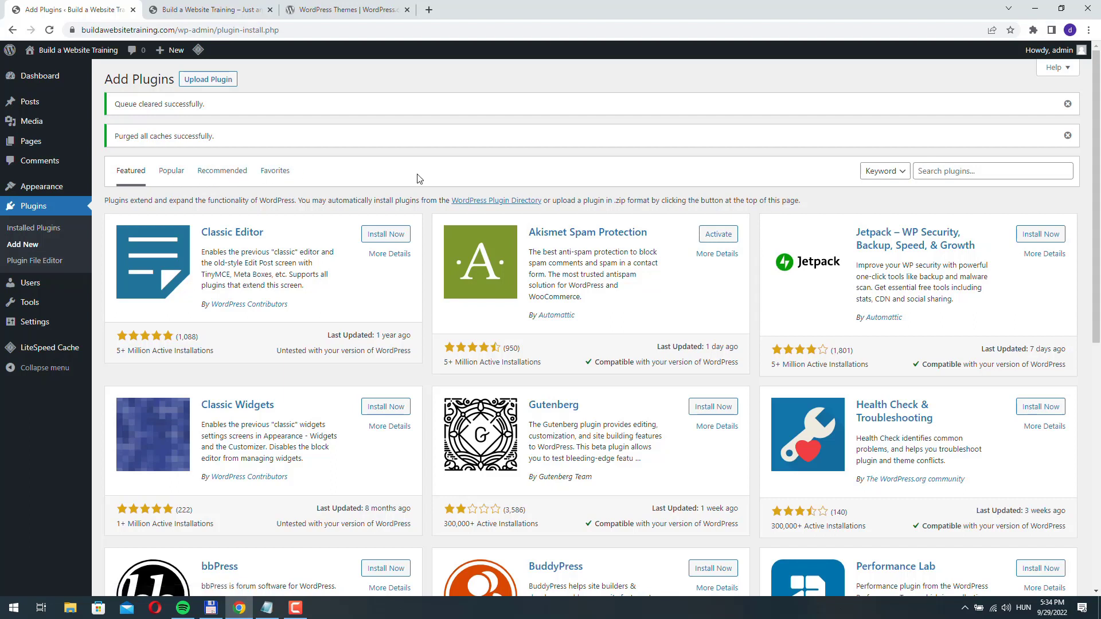
left_click(968, 171)
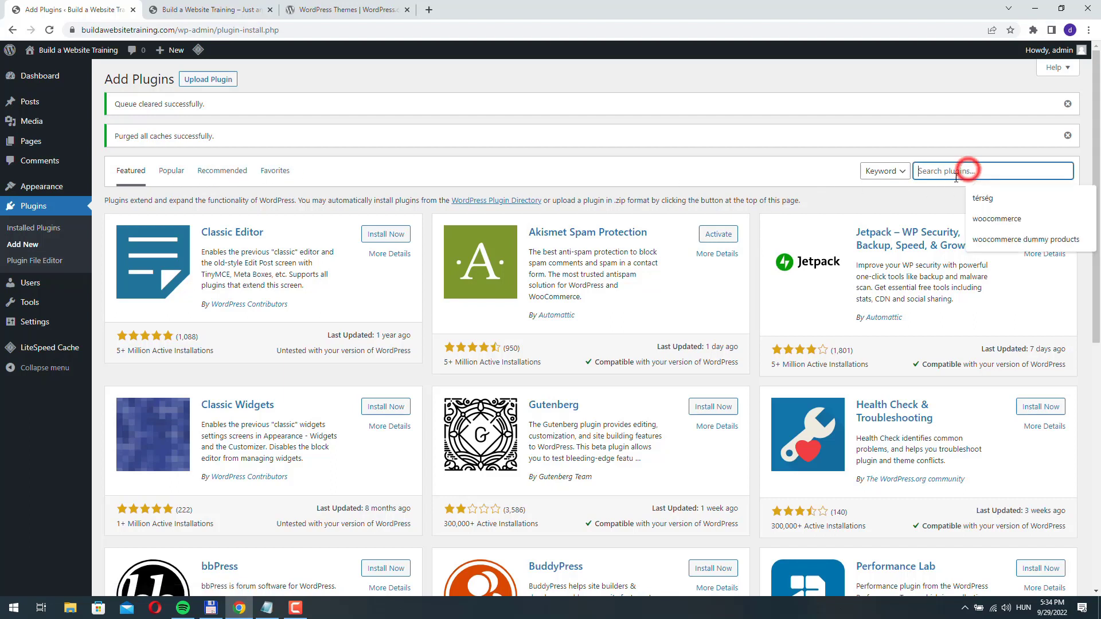
left_click(787, 159)
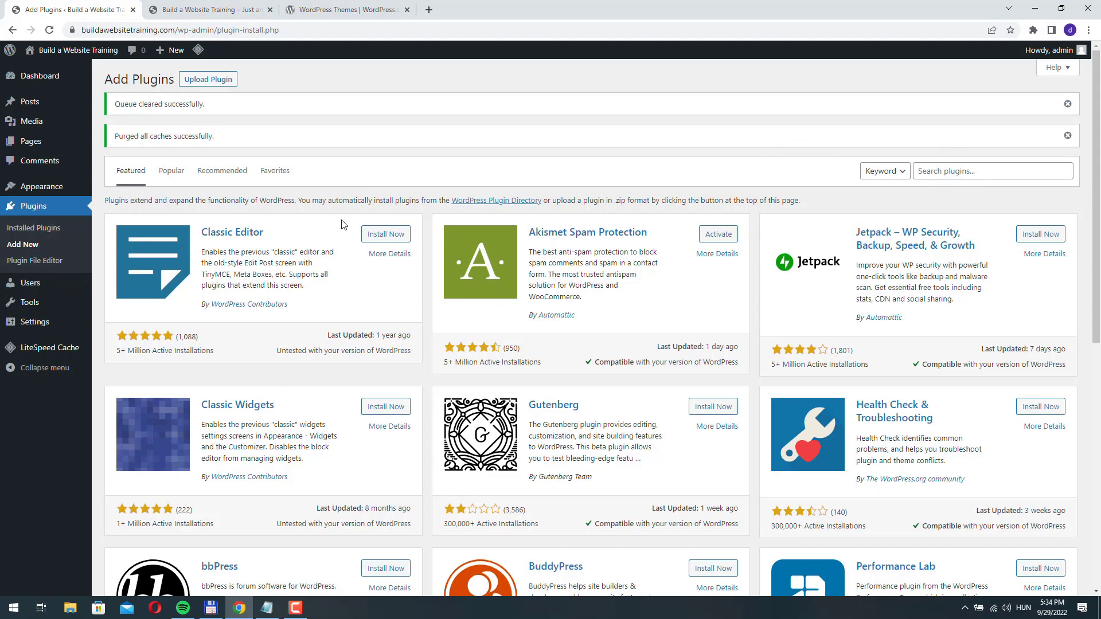
left_click(955, 170)
type("rank")
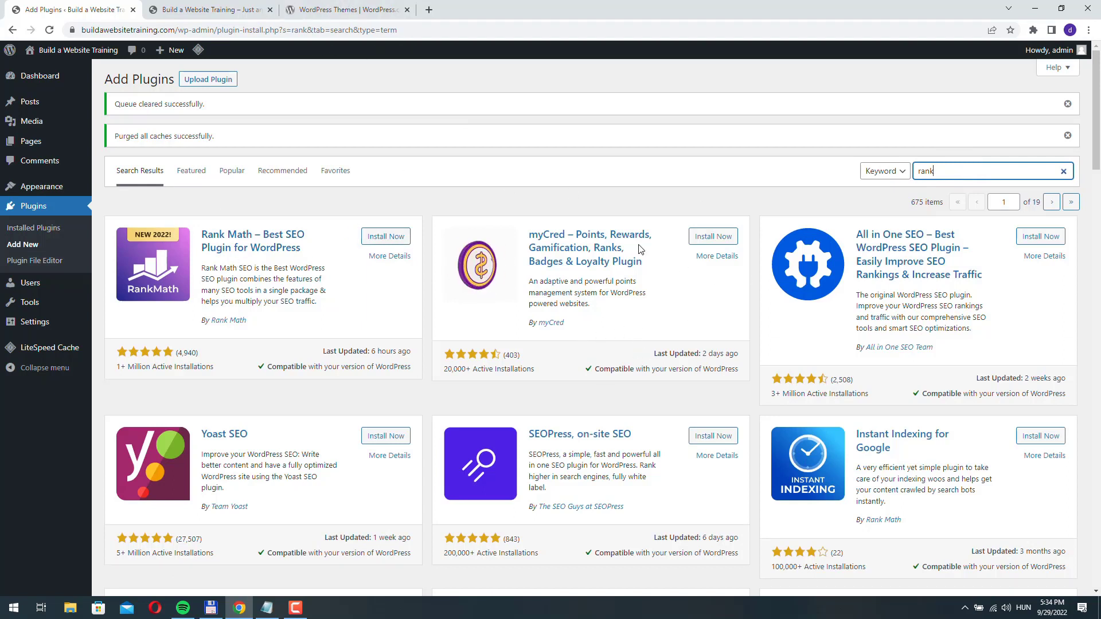
Open the WordPress.org plugin directory and browse its block-enabled, featured and popular plugins.
left_click(324, 13)
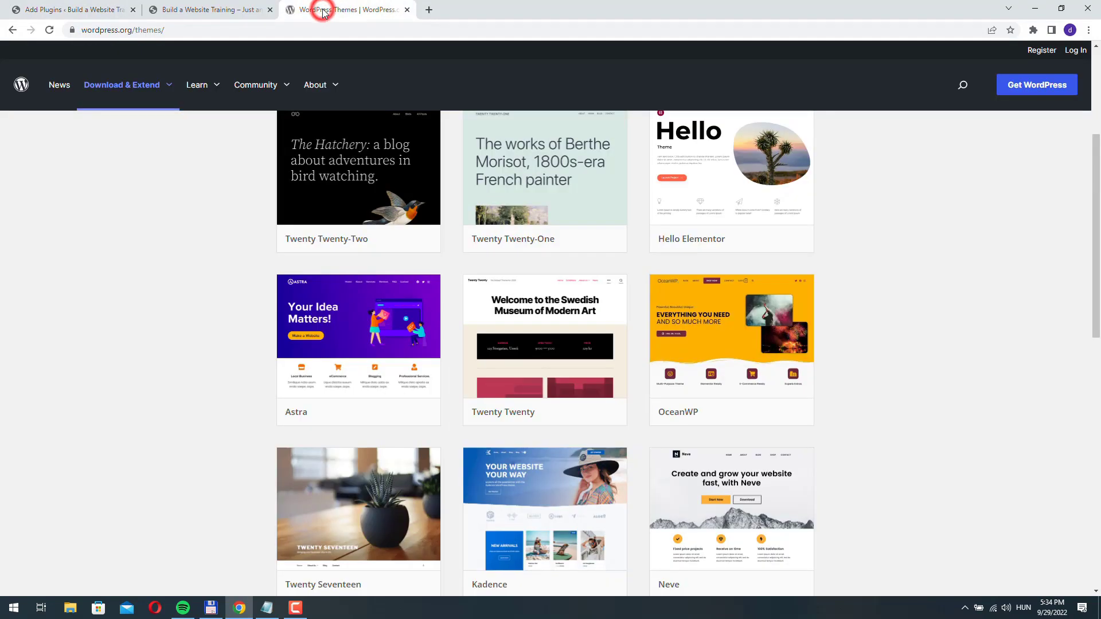
mouse_move(128, 94)
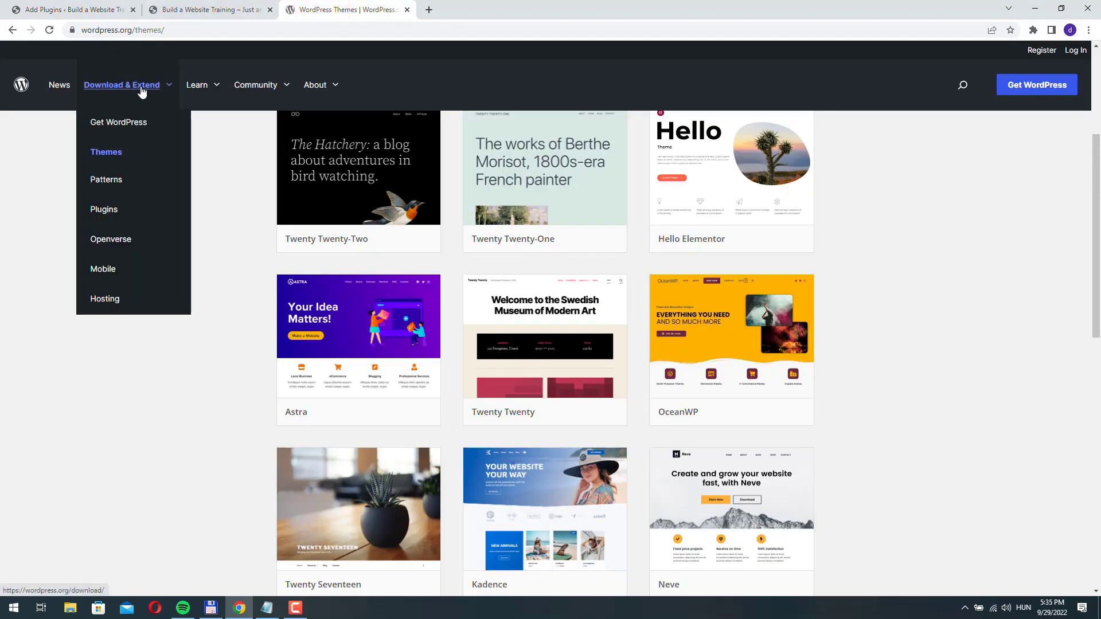
left_click(106, 211)
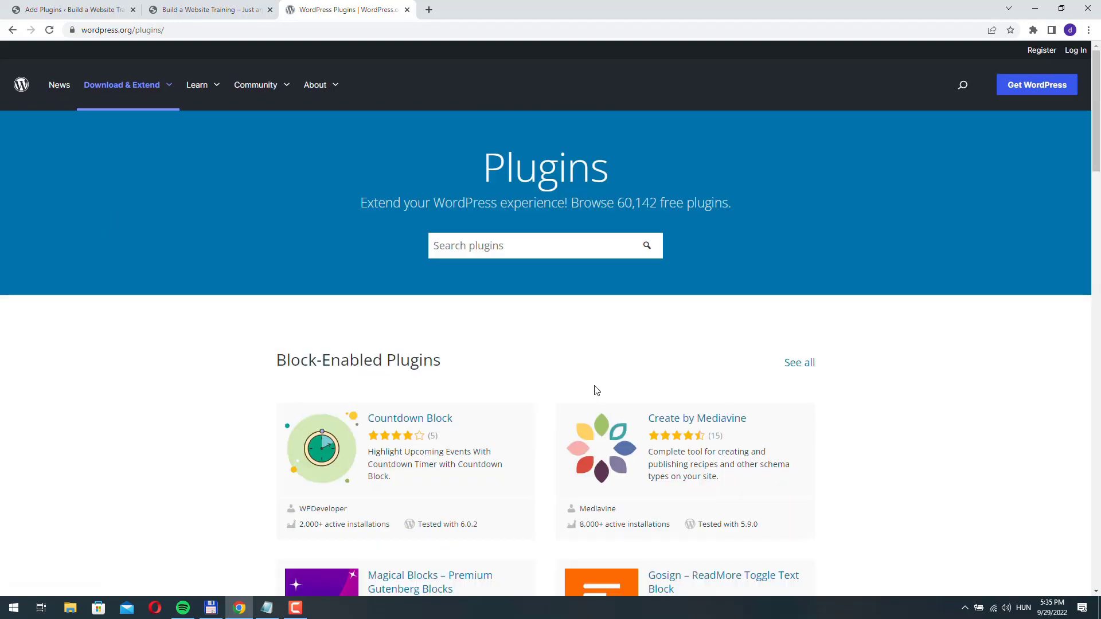
scroll(577, 440, "down", 6)
scroll(551, 420, "up", 5)
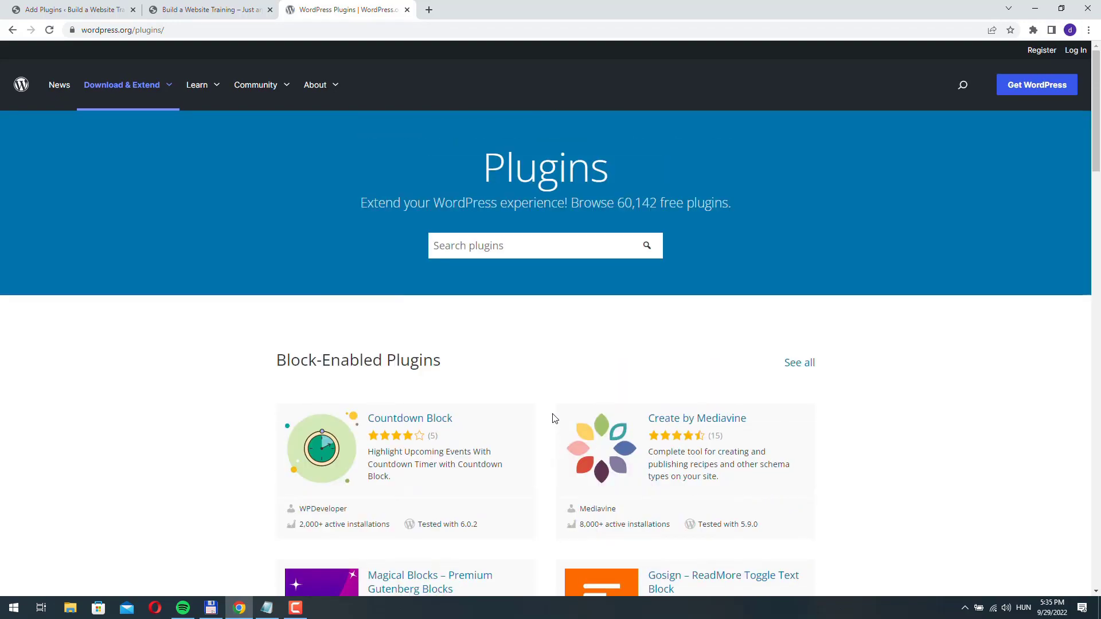
scroll(554, 419, "down", 5)
scroll(554, 419, "up", 5)
scroll(554, 419, "down", 15)
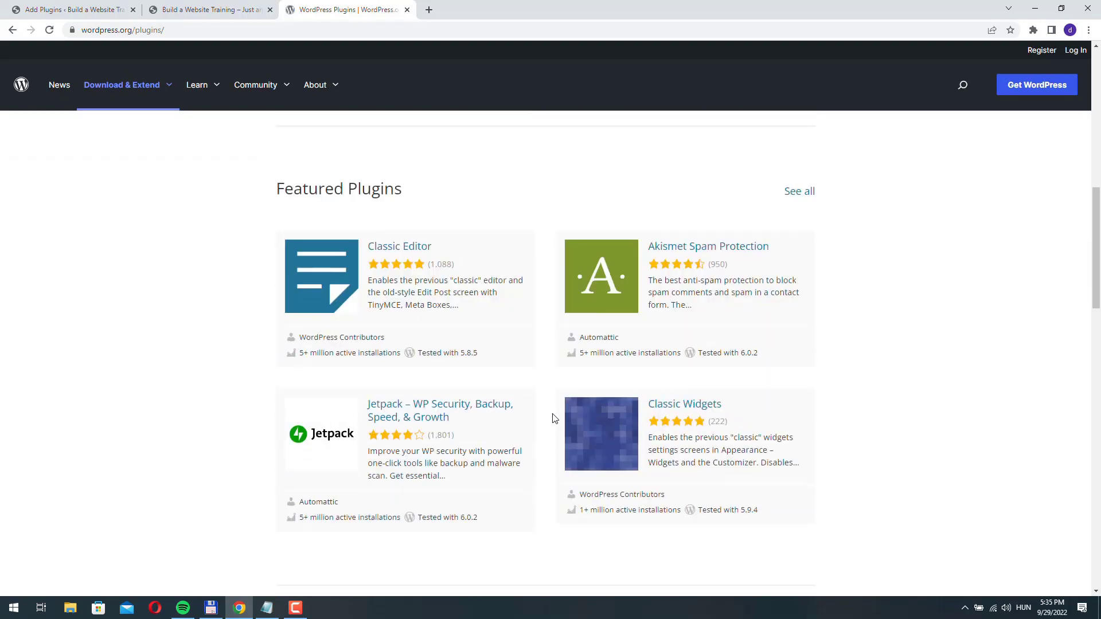
scroll(554, 418, "down", 13)
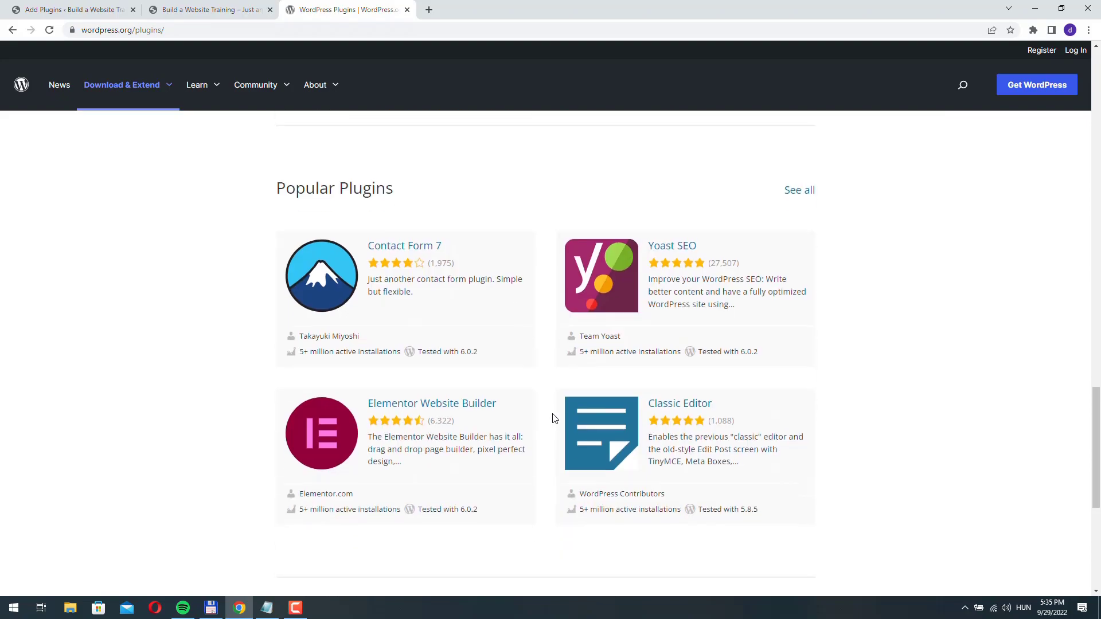
scroll(555, 418, "up", 20)
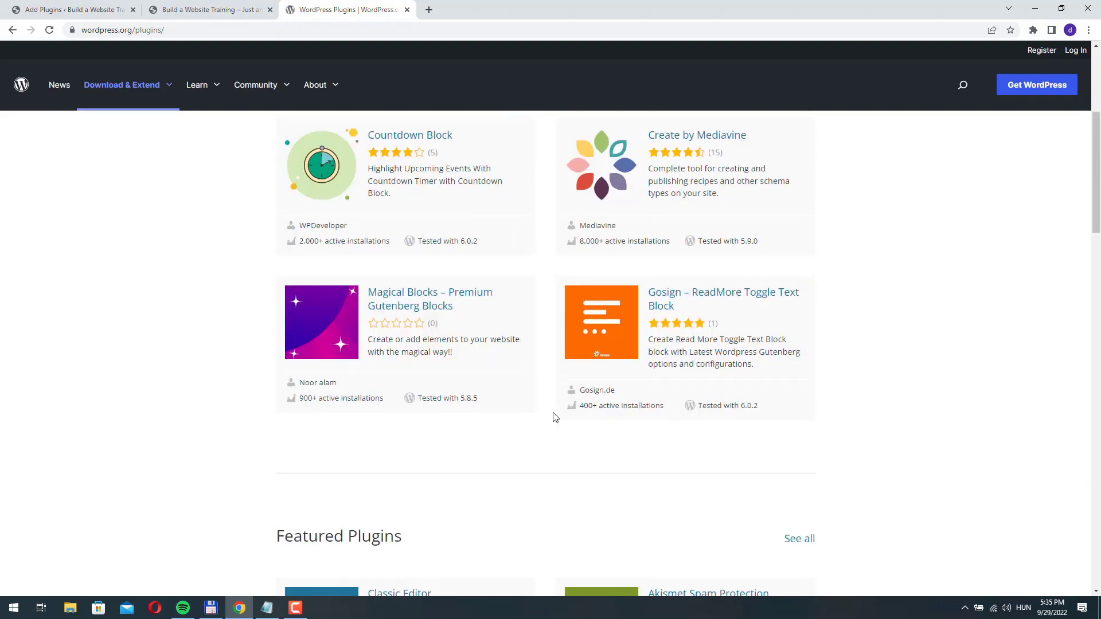
left_click(500, 244)
left_click(418, 336)
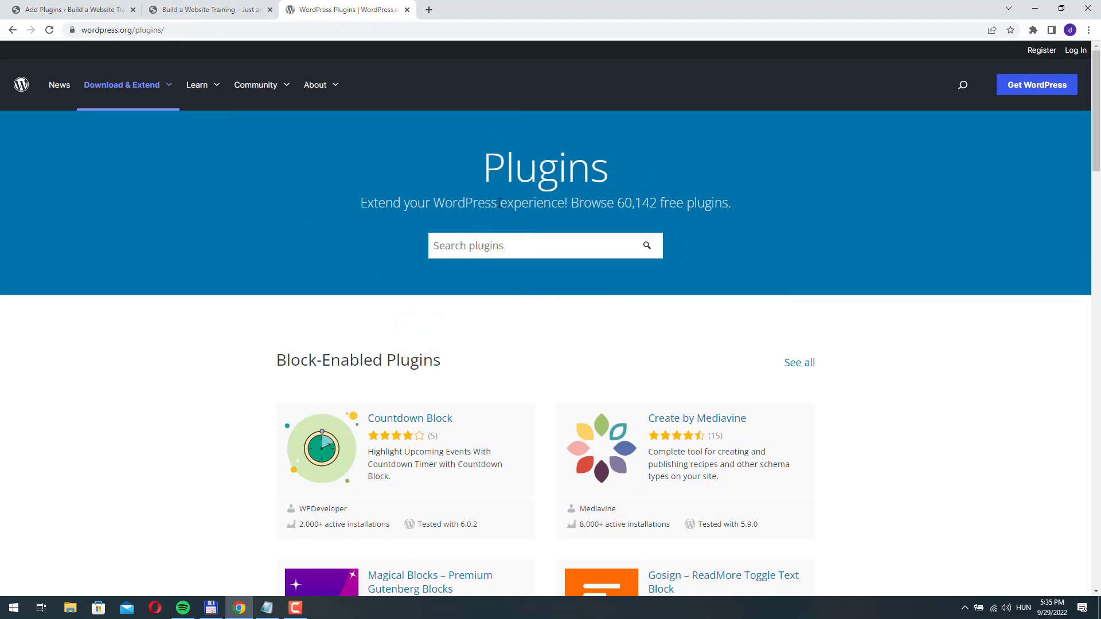
left_click(182, 11)
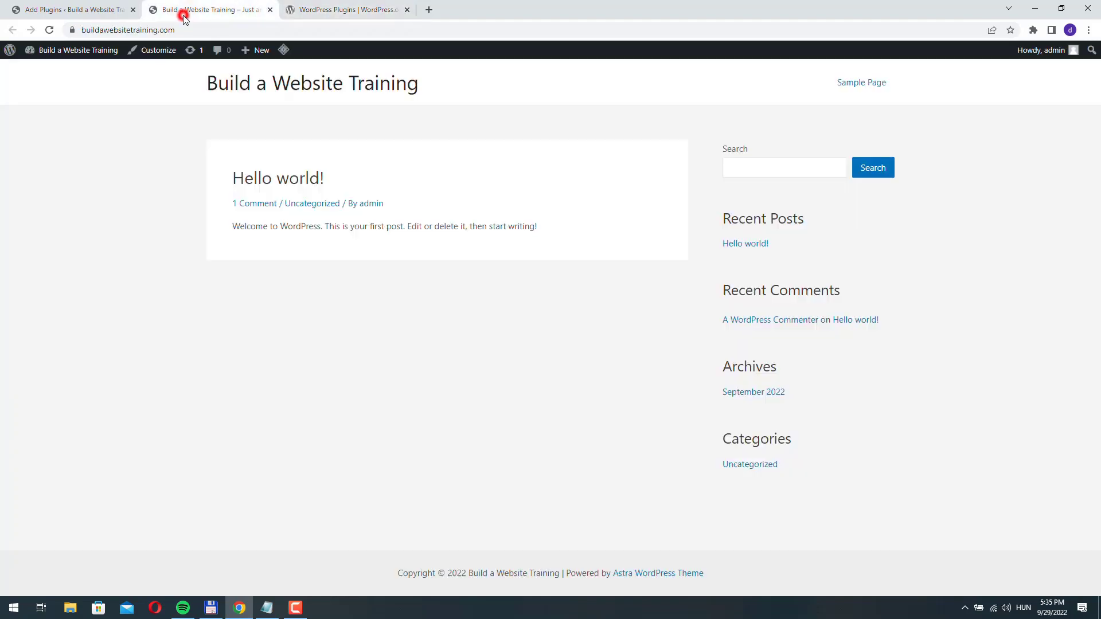
Return to the dashboard's plugin search results, then install and activate Rank Math – Best SEO Plugin for WordPress.
left_click(75, 9)
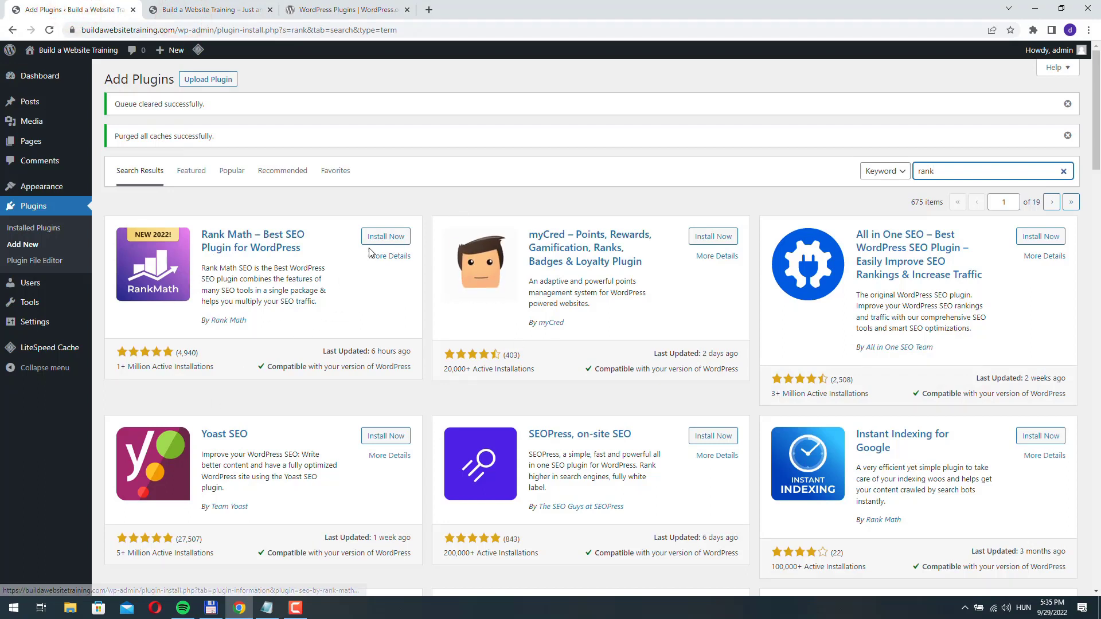
left_click(385, 237)
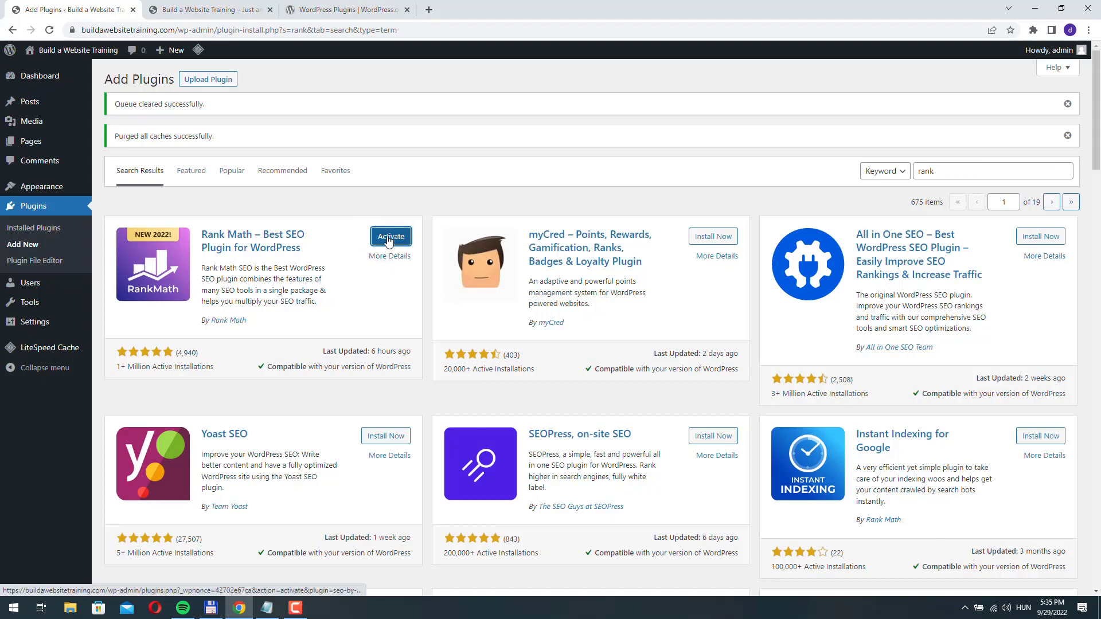
left_click(388, 241)
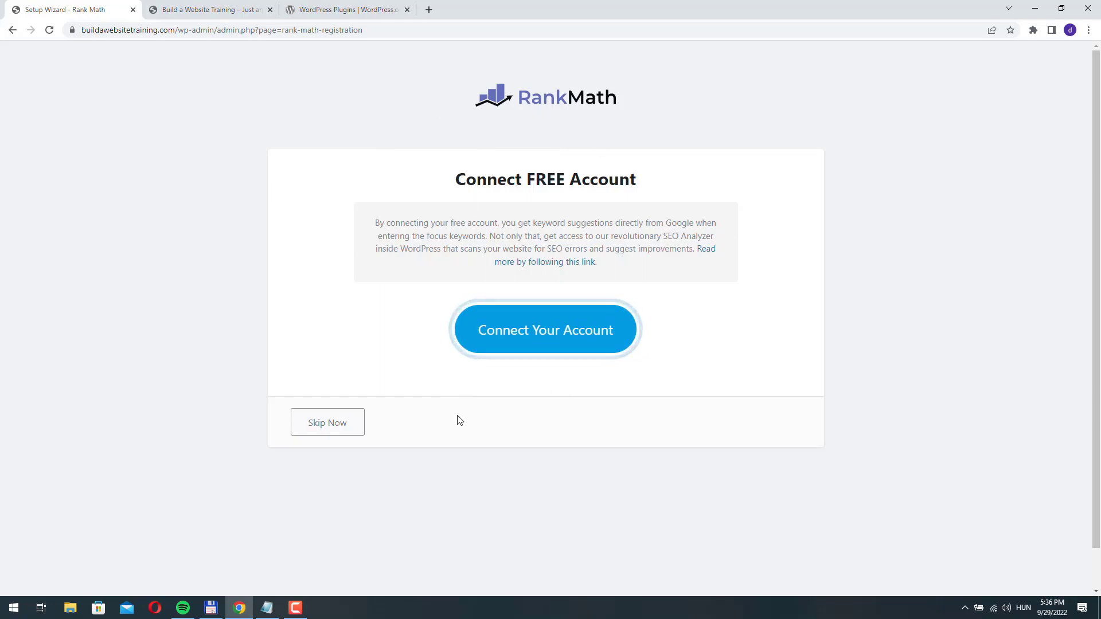
Connect Rank Math to a free account by accepting its terms, signing in with the Google account and activating the Rank Math Free Plan.
left_click(551, 336)
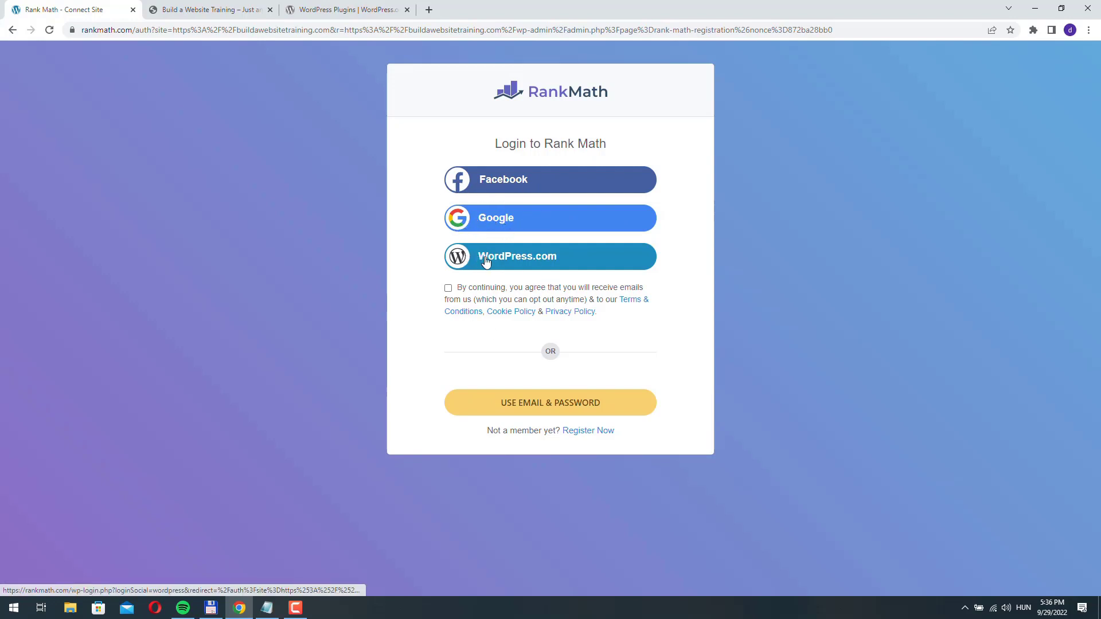
left_click(447, 288)
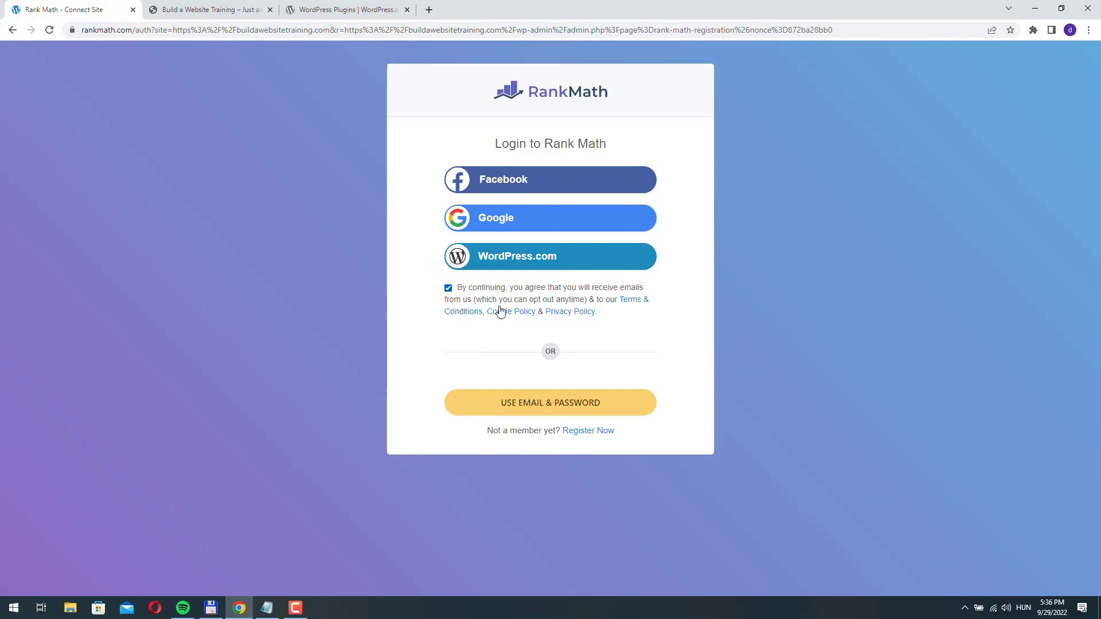
left_click(496, 218)
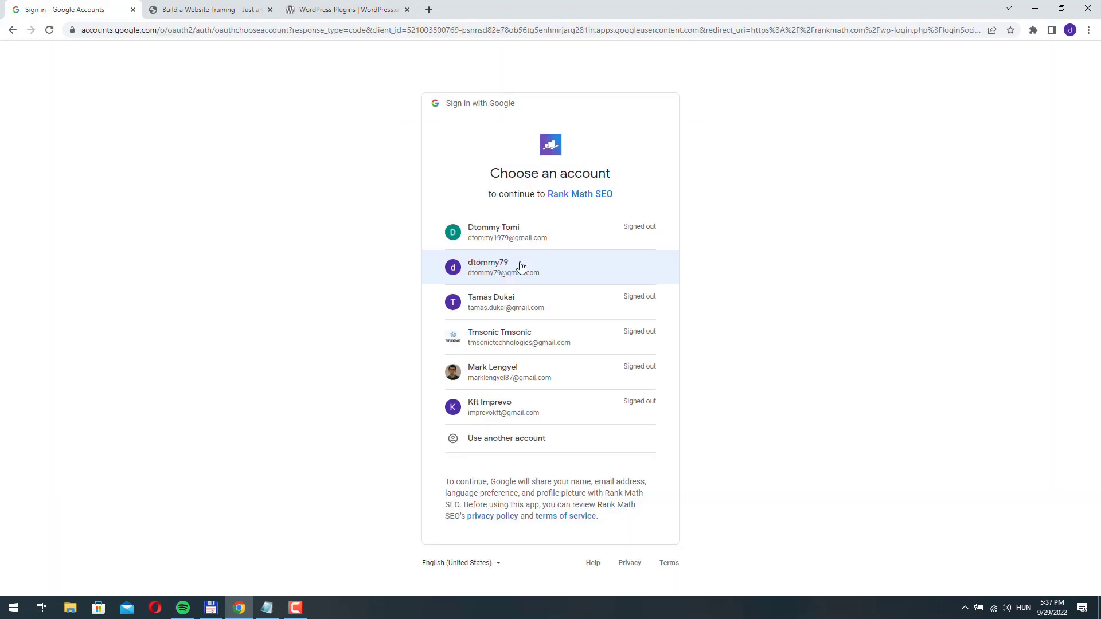
left_click(520, 266)
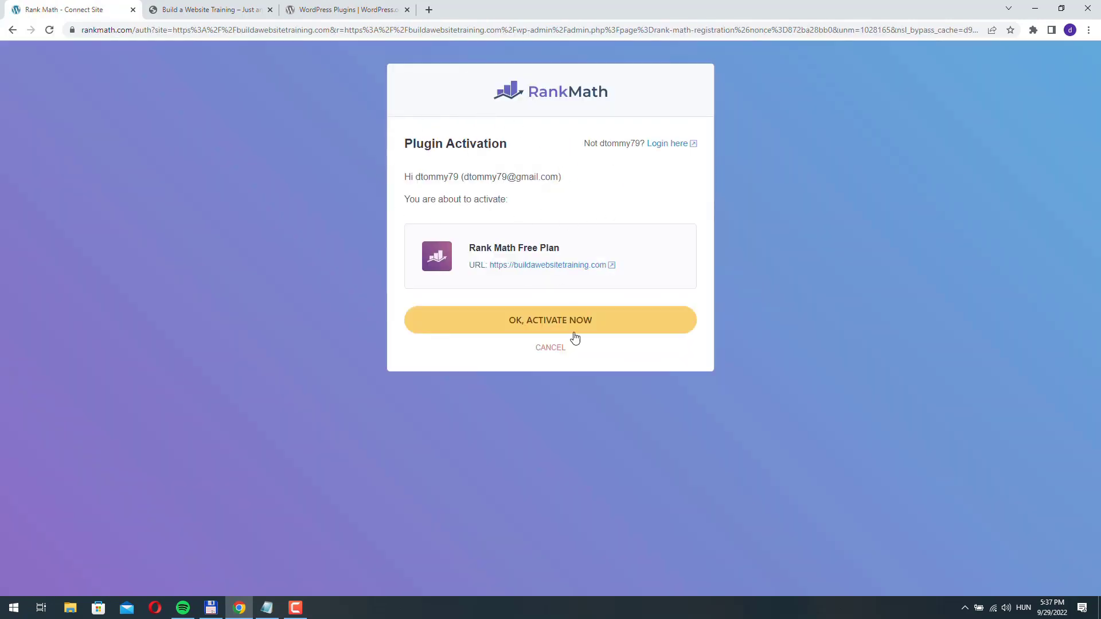
left_click(548, 324)
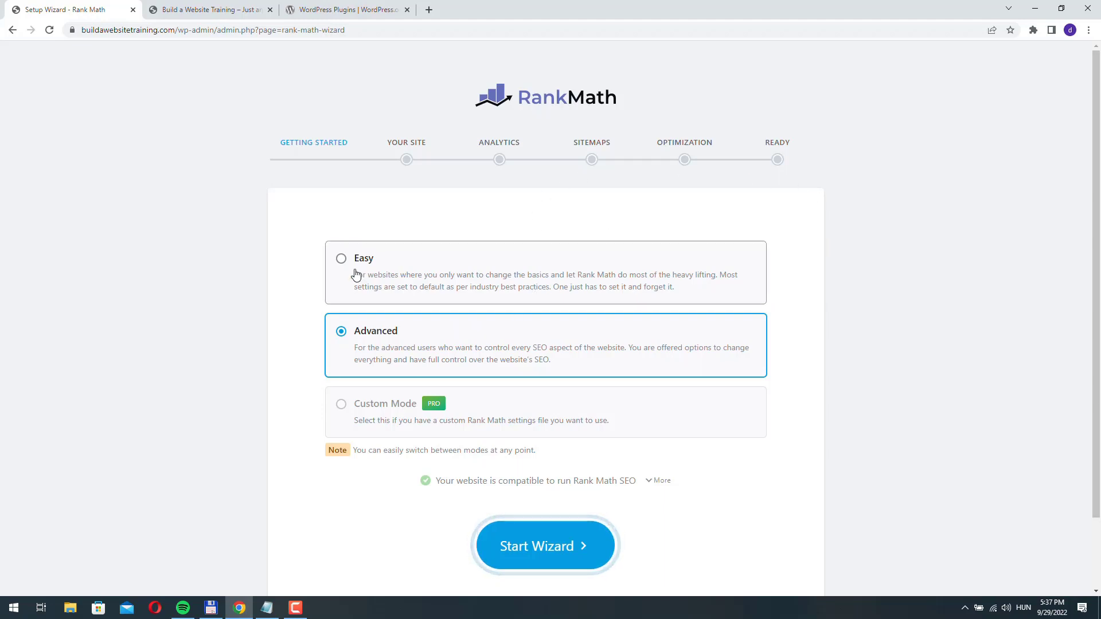
Start the Rank Math setup wizard in Easy mode and save the website details with the Personal Blog type.
left_click(379, 267)
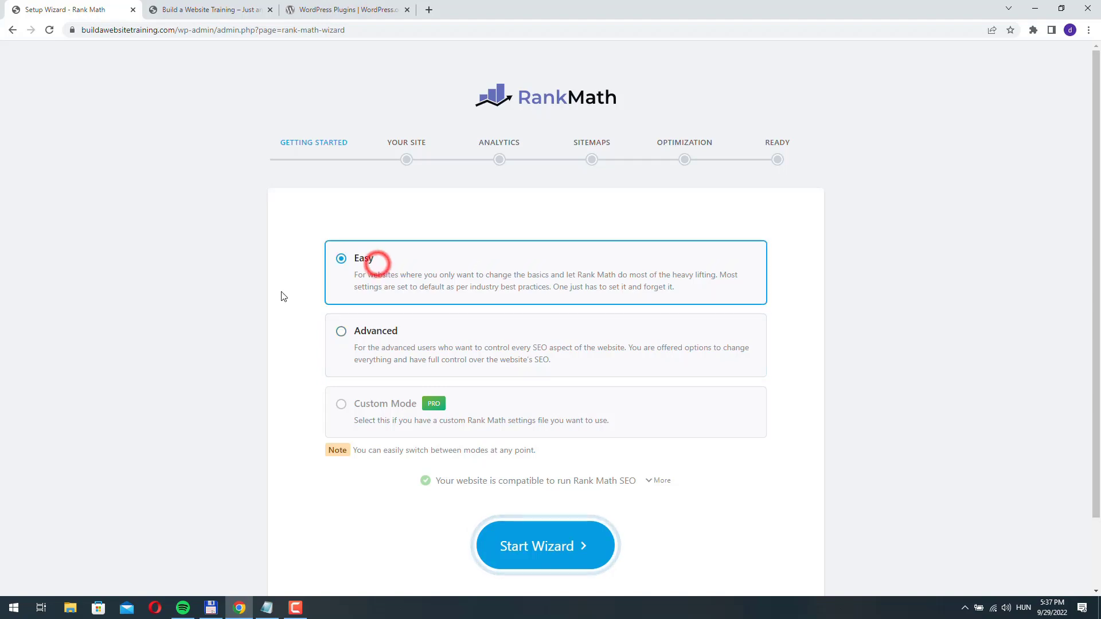
left_click(542, 550)
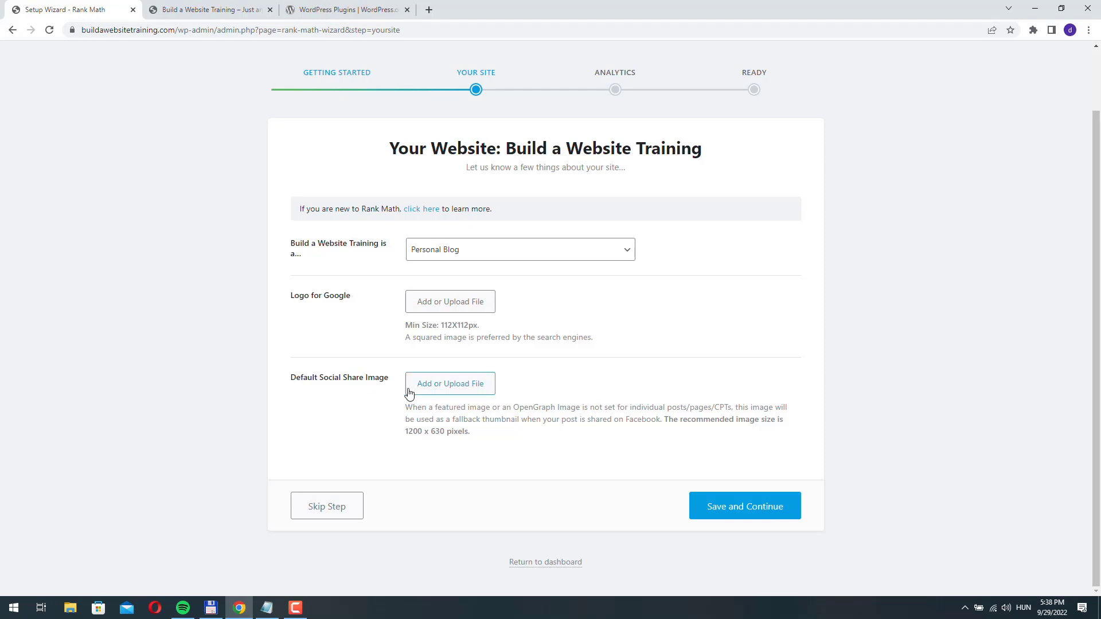
left_click(747, 509)
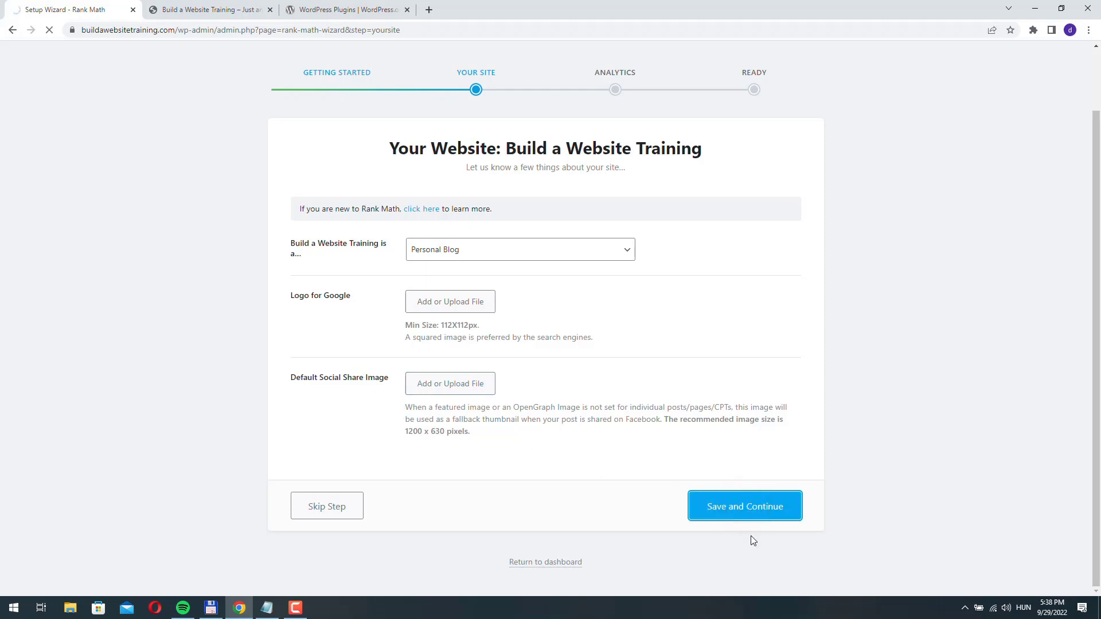
Skip connecting Google services, enable auto-update of the Rank Math plugin and finish the wizard by returning to the dashboard.
scroll(499, 329, "up", 2)
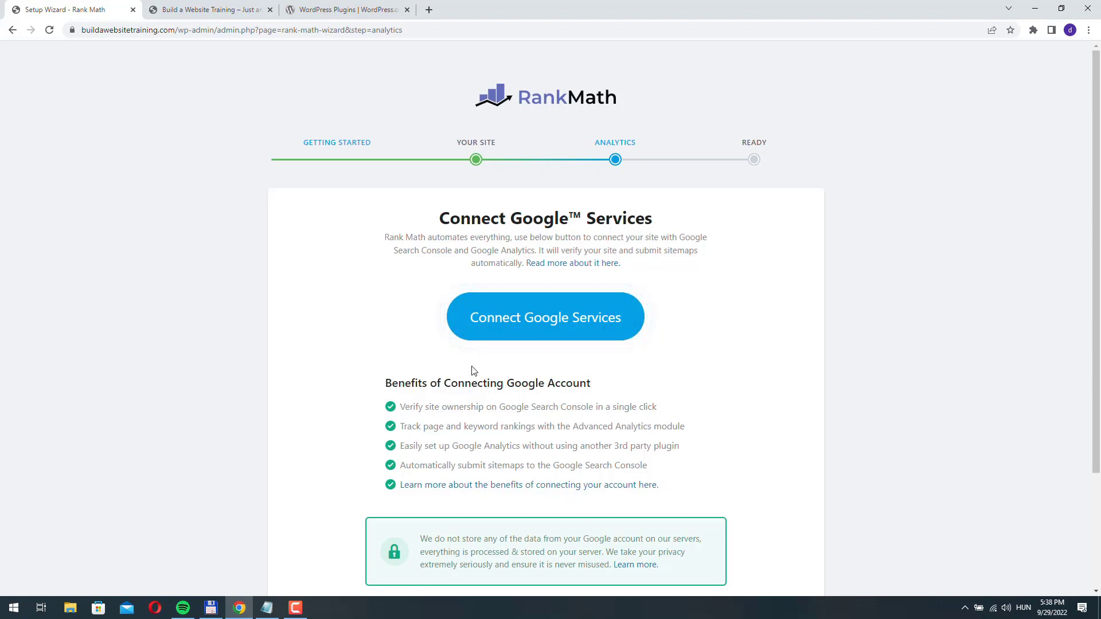
scroll(715, 321, "down", 3)
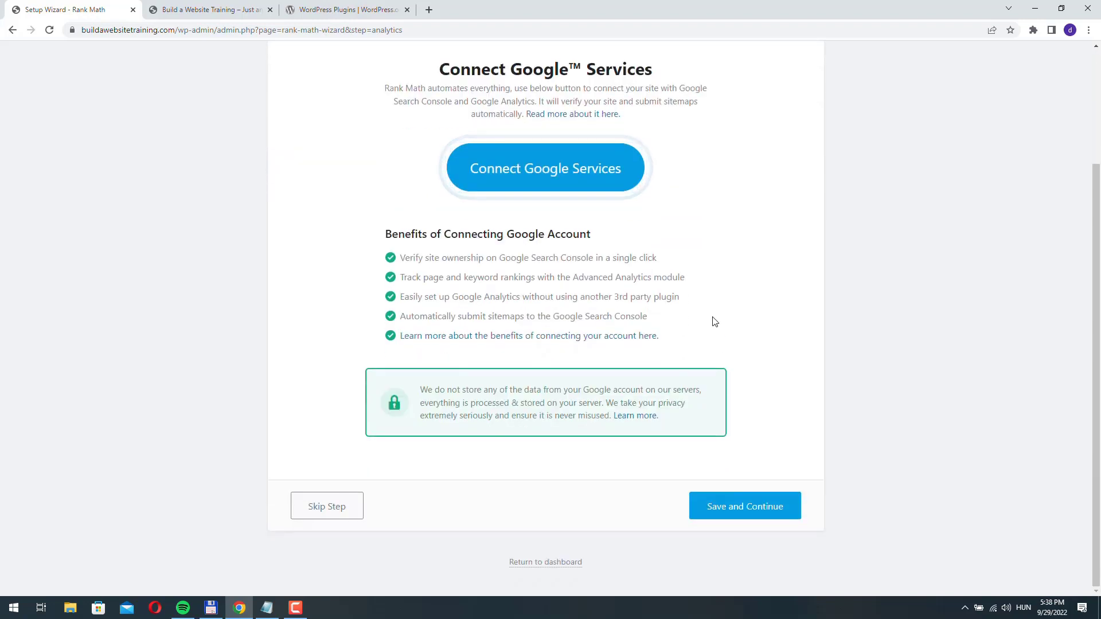
scroll(714, 321, "up", 3)
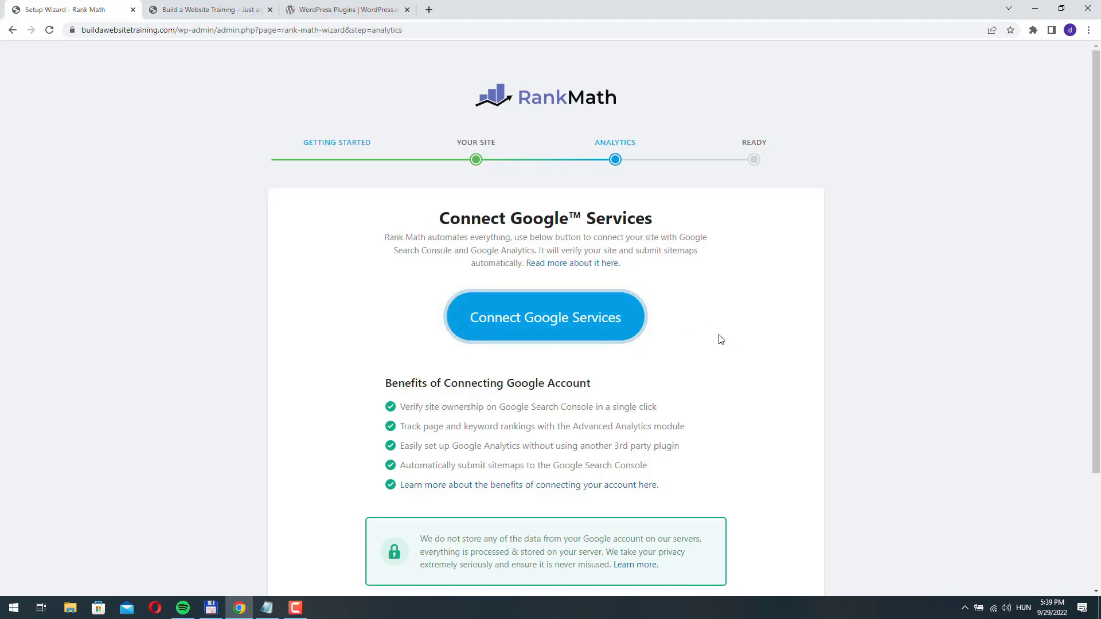
scroll(721, 340, "down", 3)
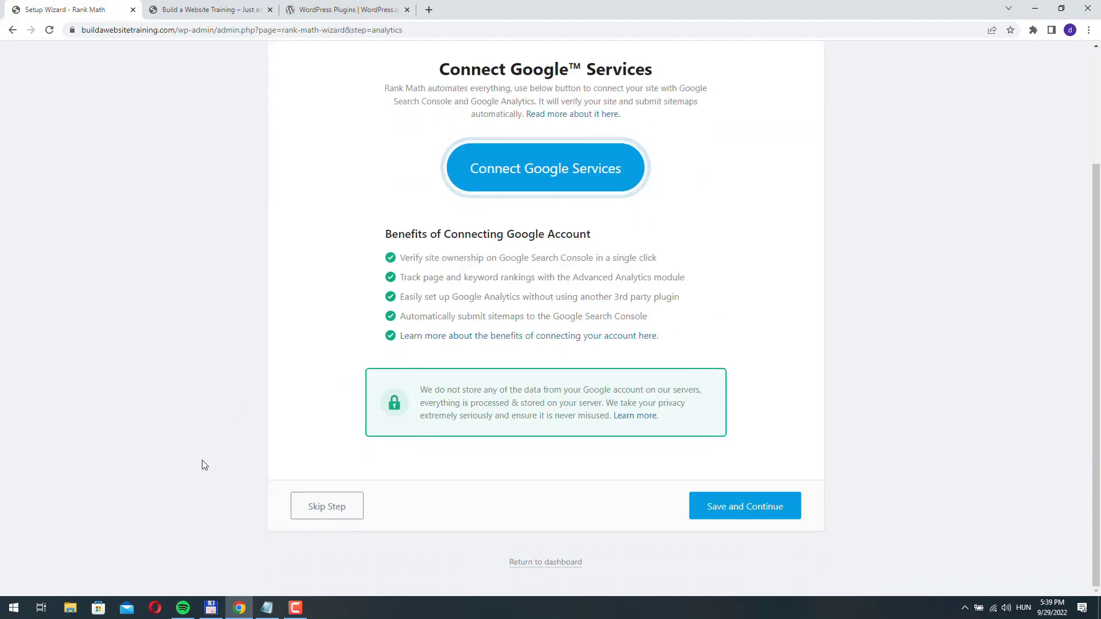
left_click(331, 510)
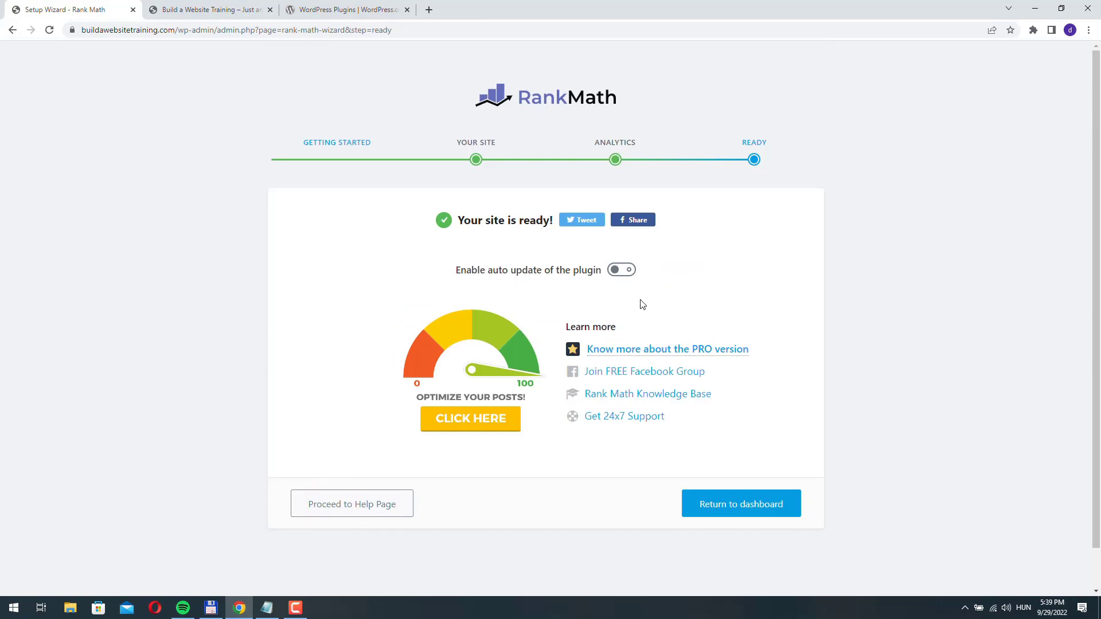
left_click(616, 270)
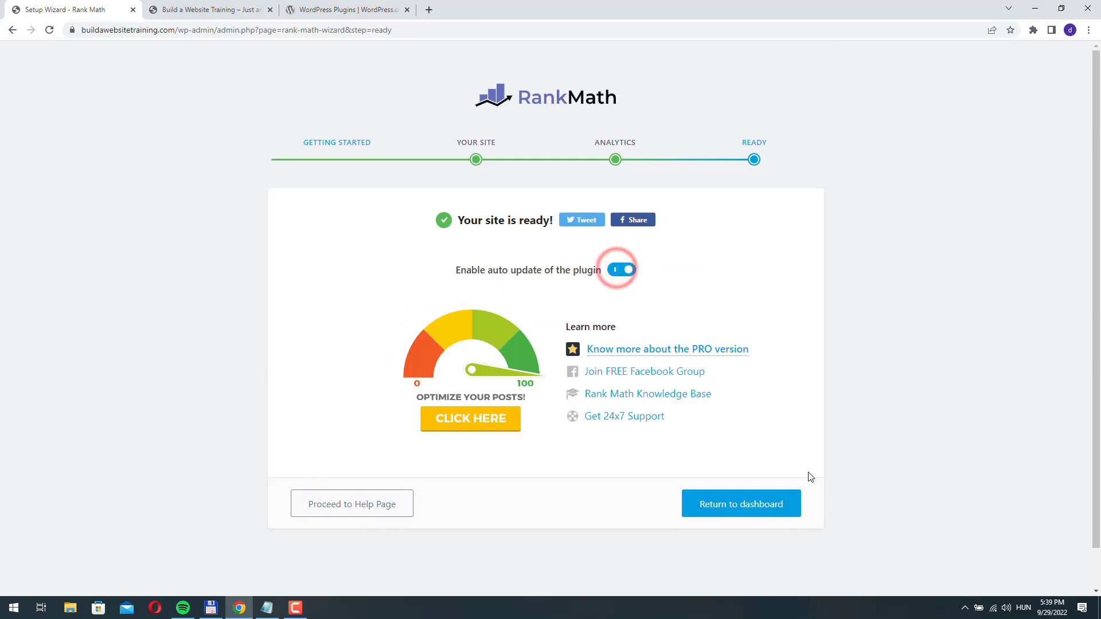
left_click(758, 506)
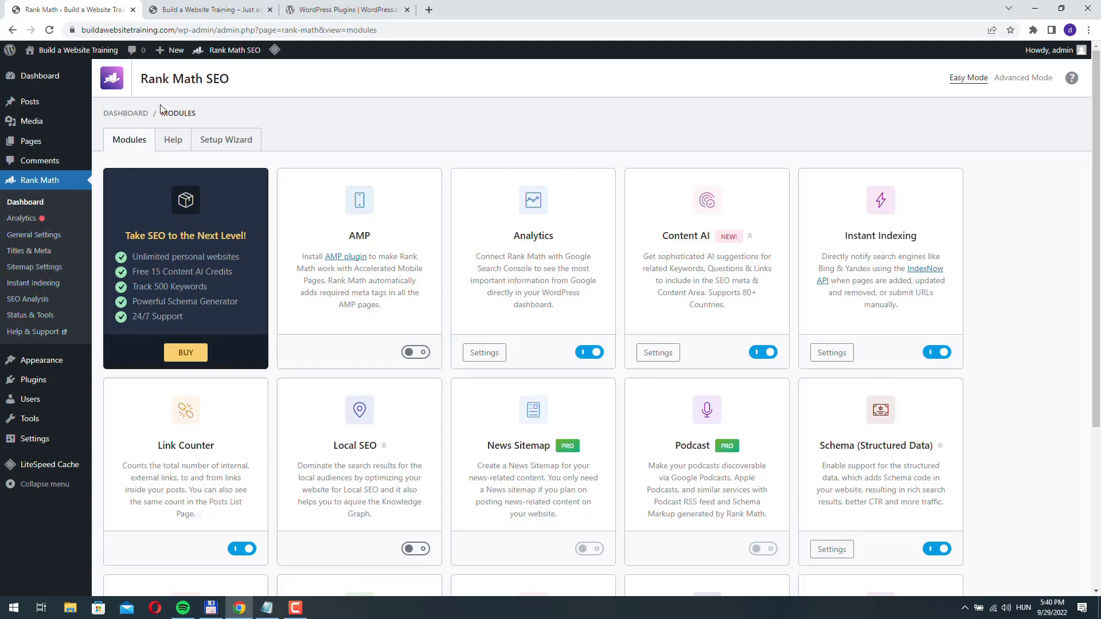
Open a new blank post and show its Rank Math SEO checks in the editor.
mouse_move(27, 109)
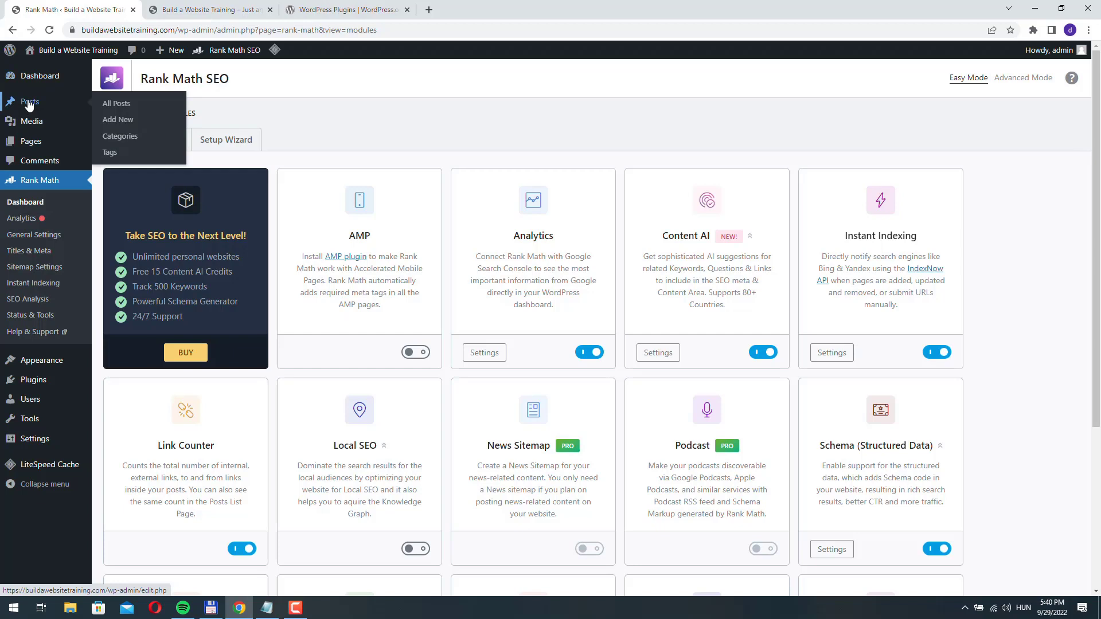
left_click(125, 121)
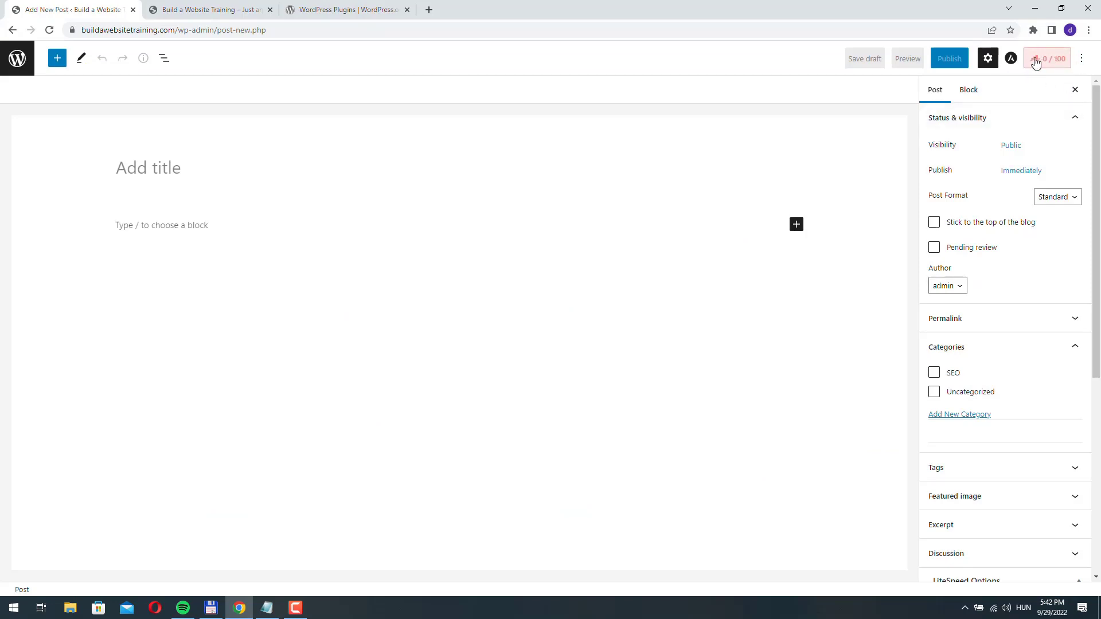
left_click(1053, 63)
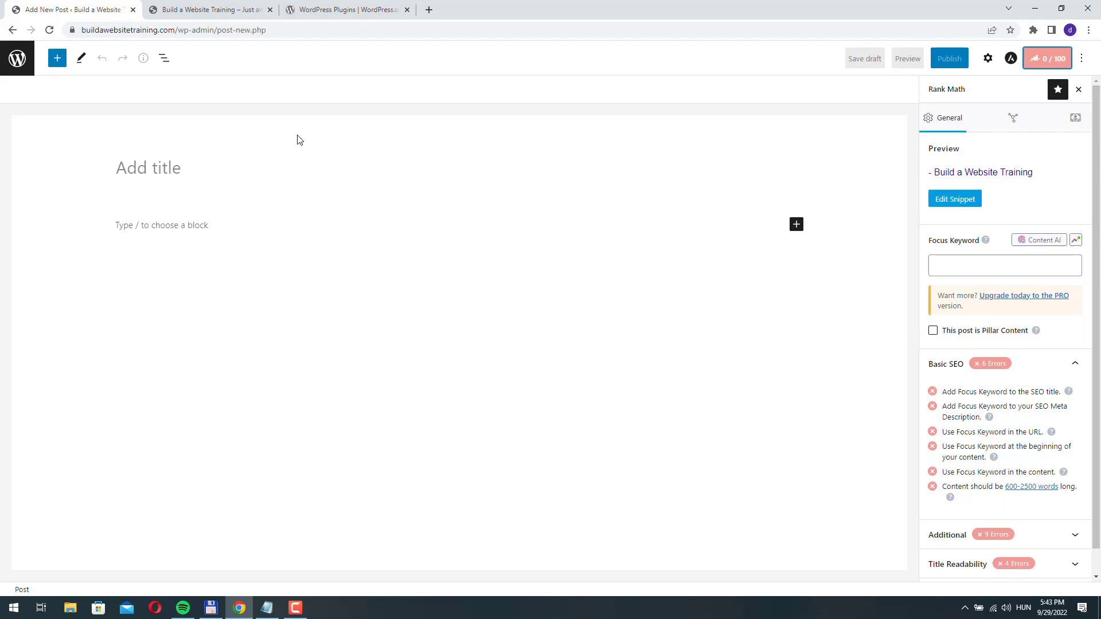
Leave the post editor for the installed plugins list, deactivate Rank Math SEO and delete the Hello Dolly plugin.
left_click(17, 58)
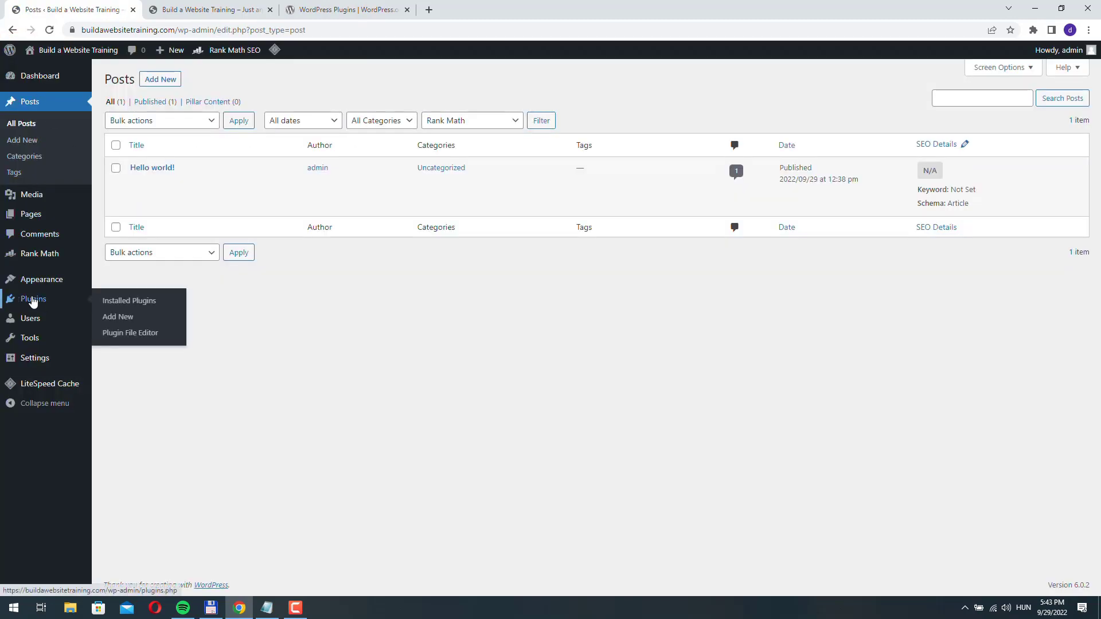
left_click(33, 301)
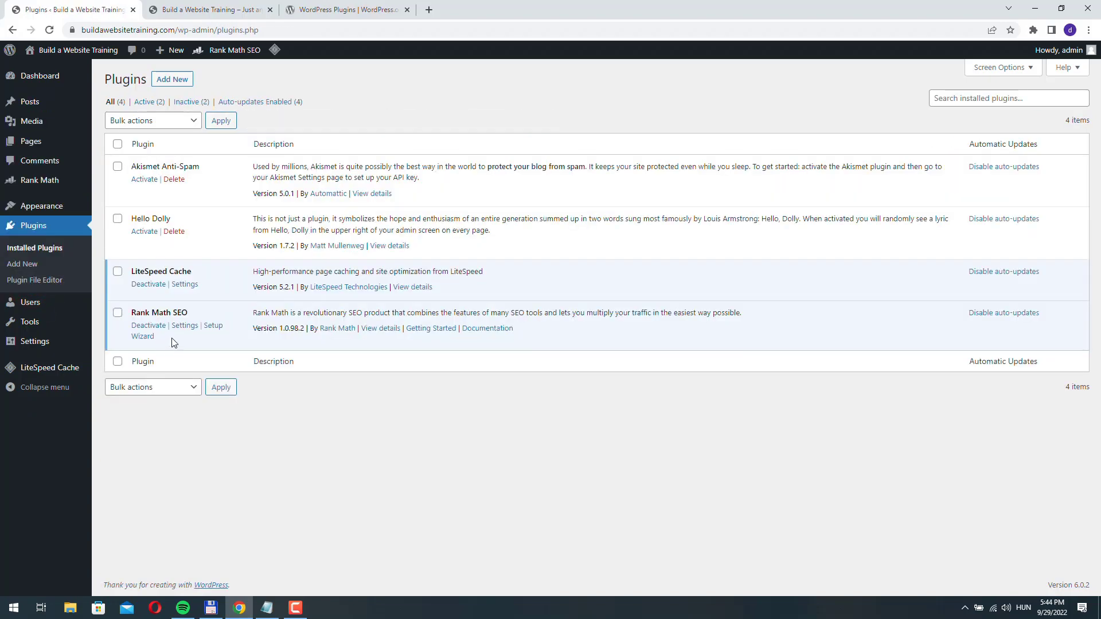
left_click(148, 325)
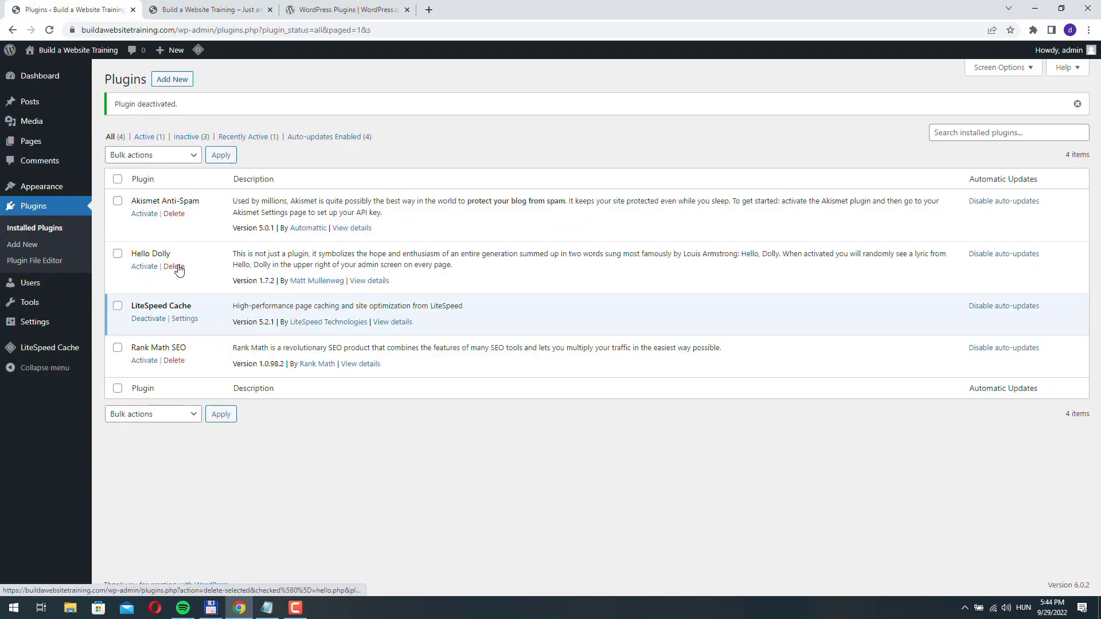
left_click(175, 267)
left_click(605, 96)
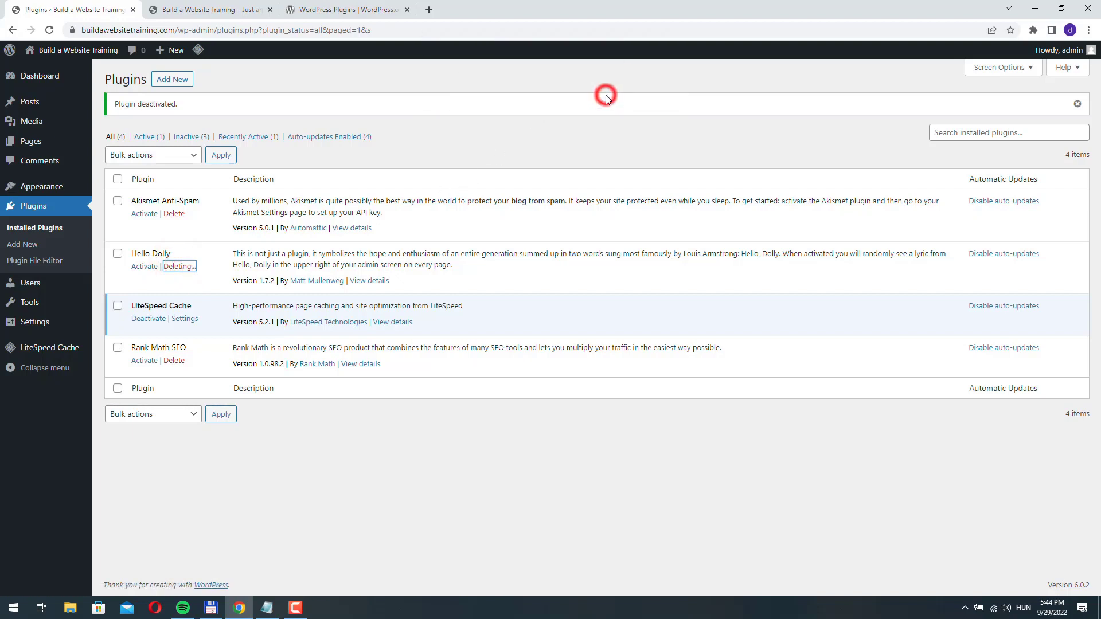